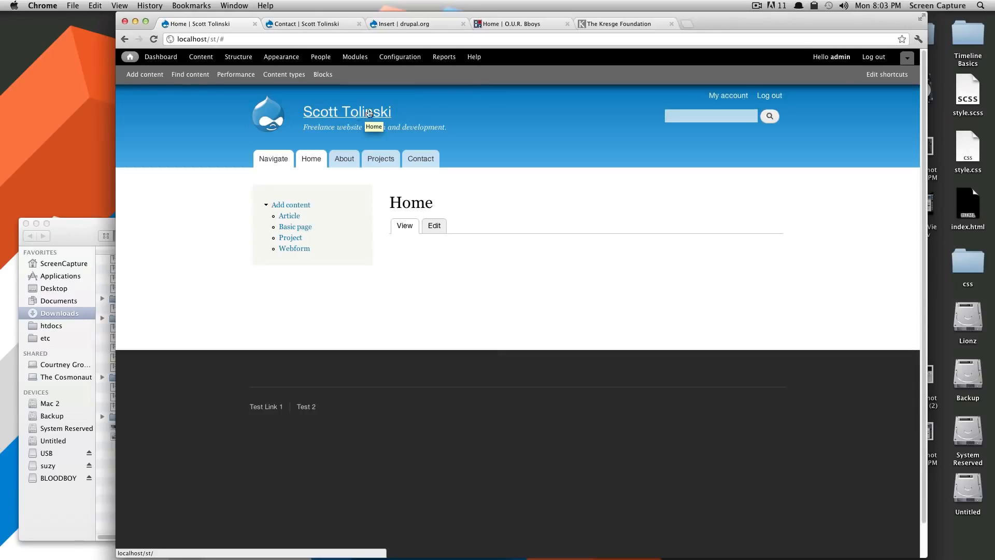
- Check in the site's module list that Views, Views UI and the required Chaos tools modules are enabled
left_click(365, 58)
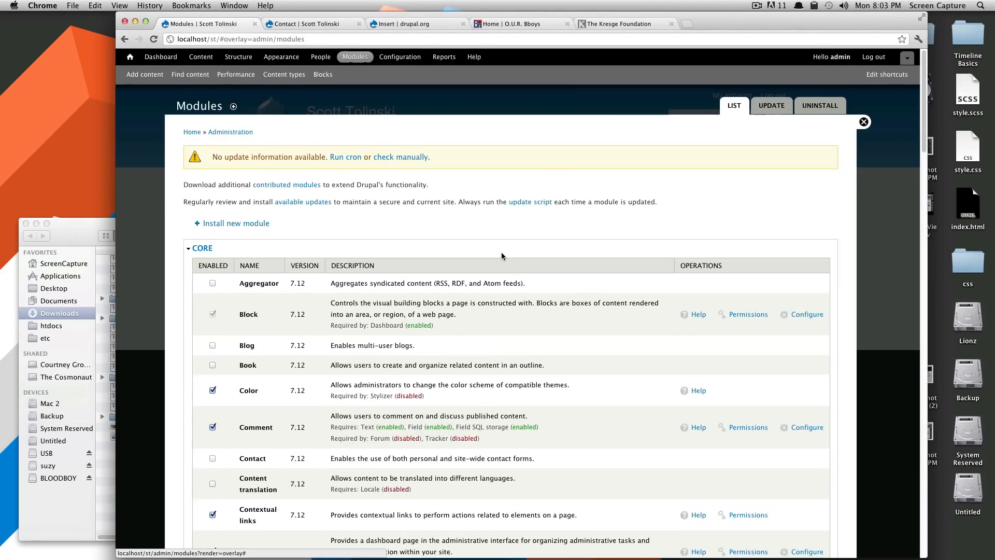
scroll(502, 254, "down", 15)
scroll(511, 285, "down", 20)
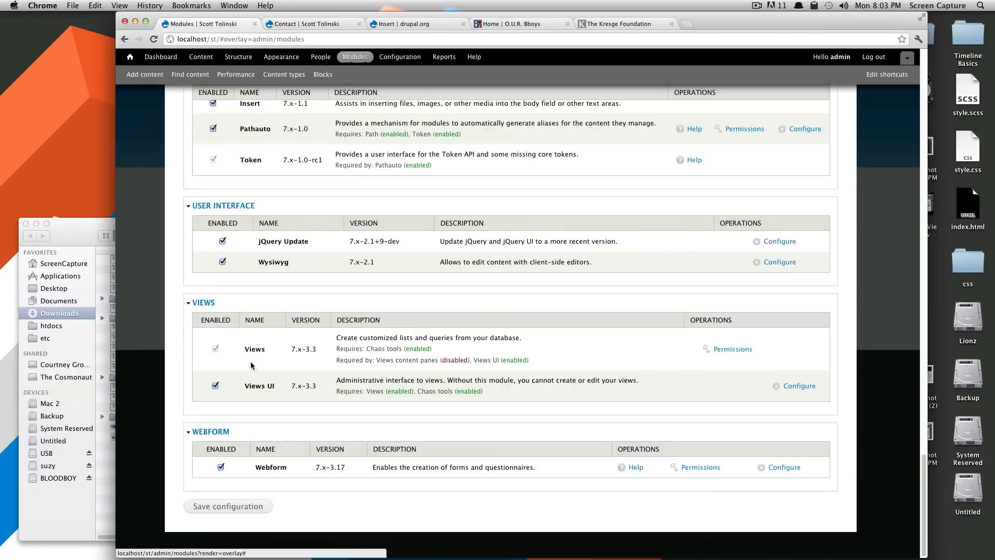
left_click_drag(244, 354, 287, 354)
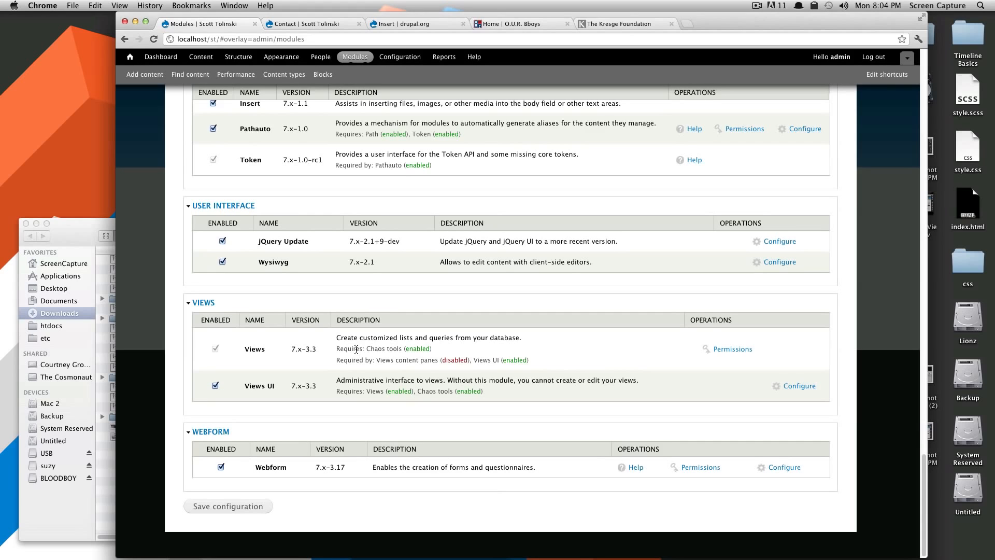
left_click_drag(343, 349, 401, 346)
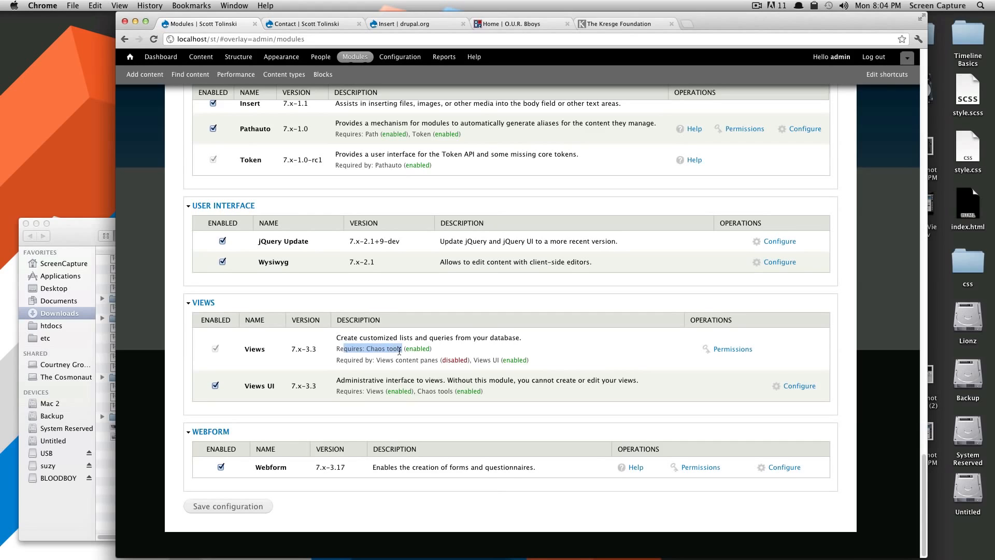
scroll(399, 350, "up", 15)
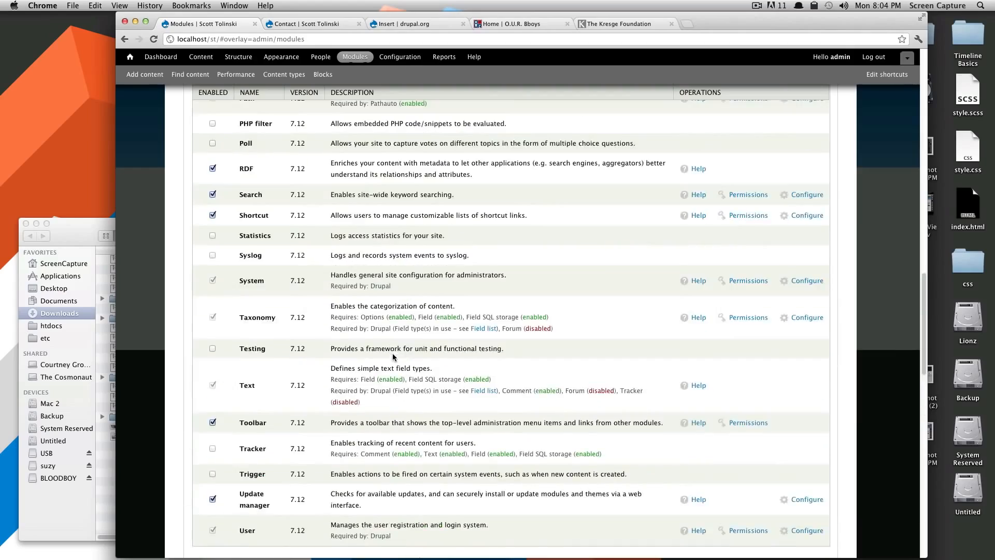
scroll(393, 356, "up", 10)
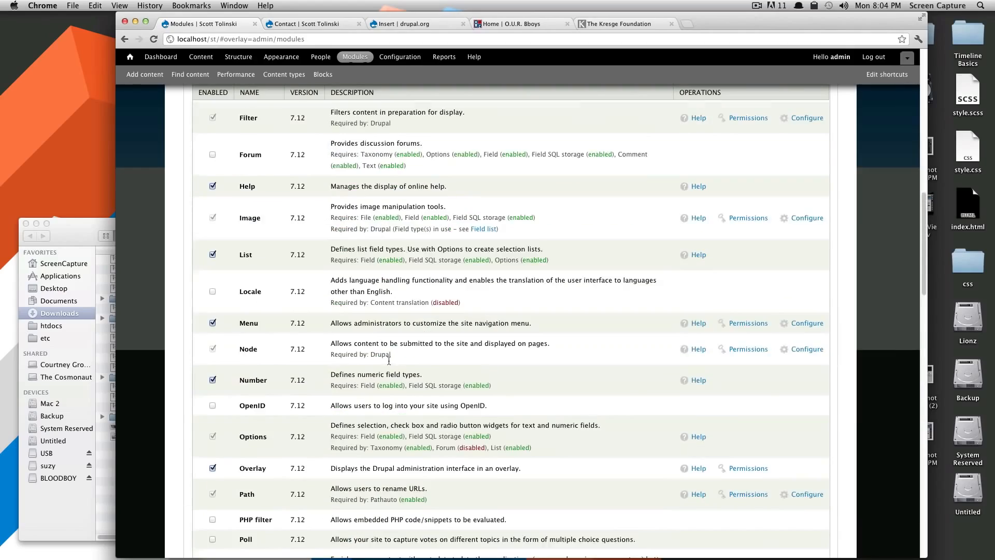
scroll(390, 359, "down", 15)
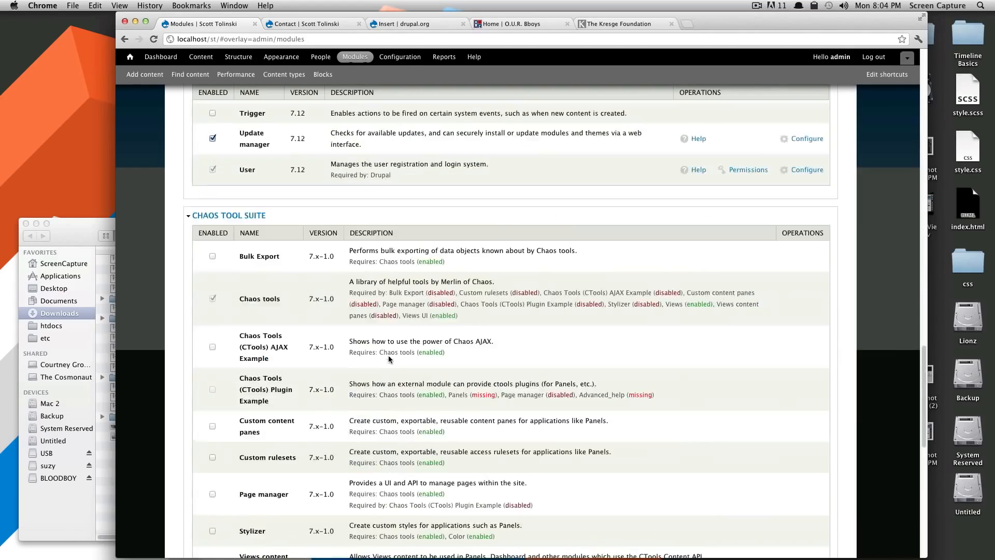
scroll(390, 359, "down", 5)
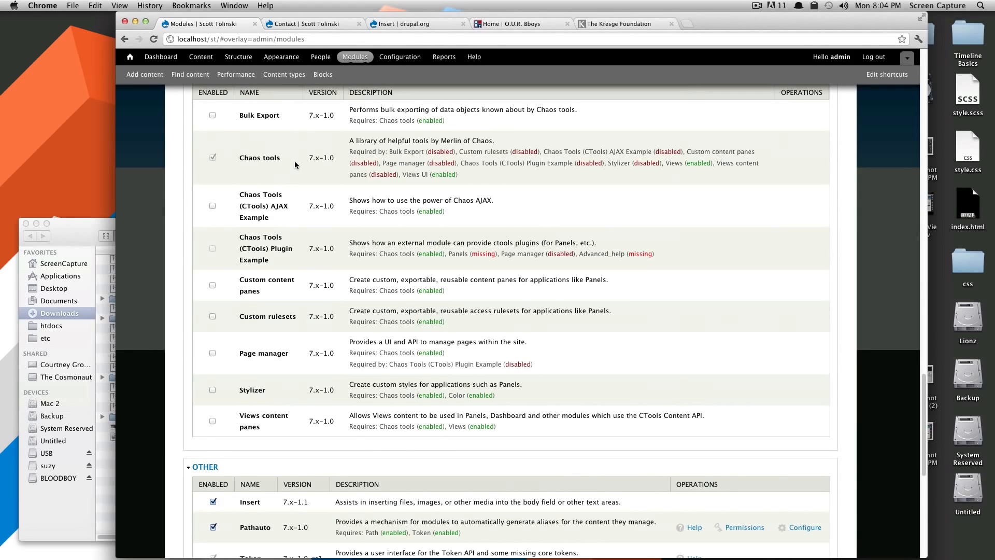
scroll(290, 171, "up", 2)
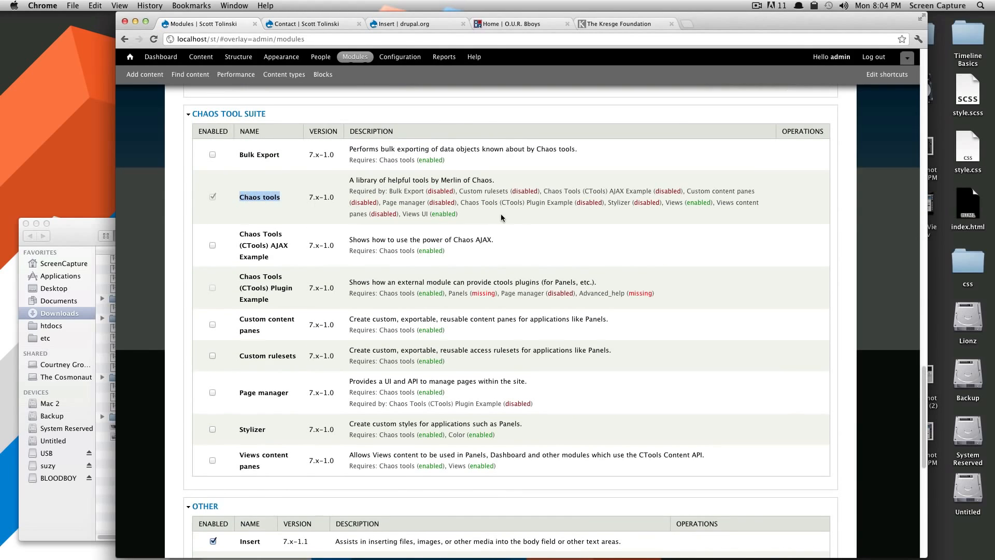
scroll(573, 216, "up", 10)
scroll(590, 228, "up", 15)
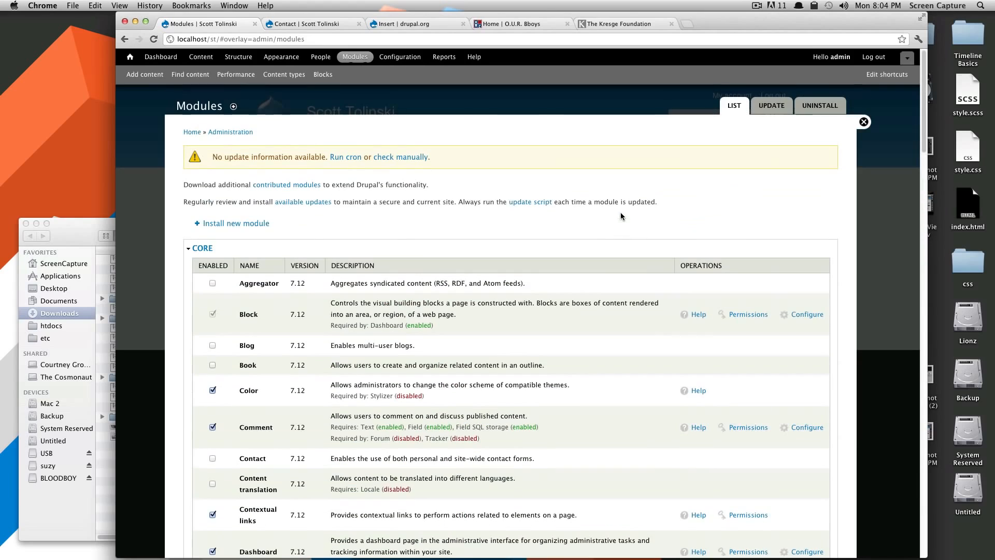
left_click(864, 123)
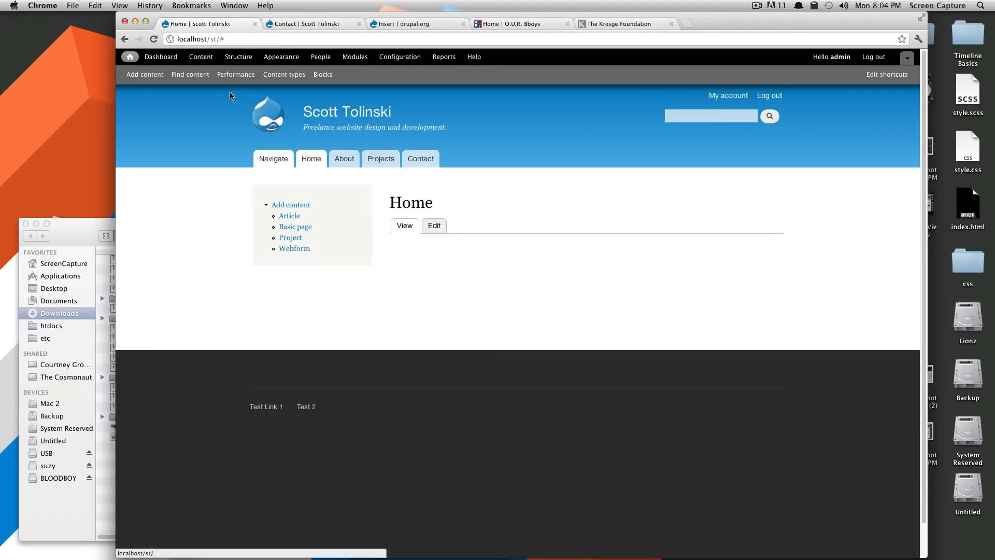
- Open the Views administration page under Structure and add it to the shortcut bar
left_click(239, 58)
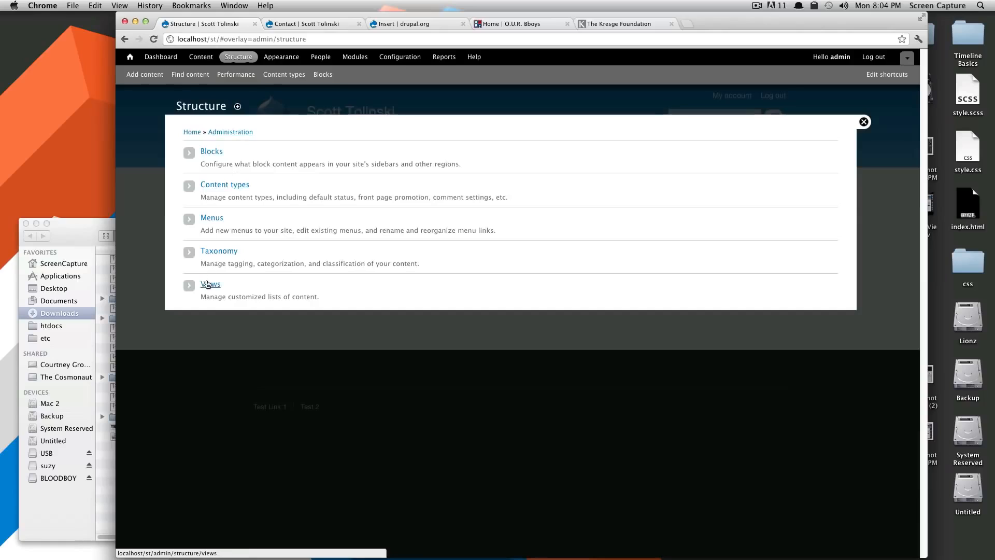
left_click(209, 284)
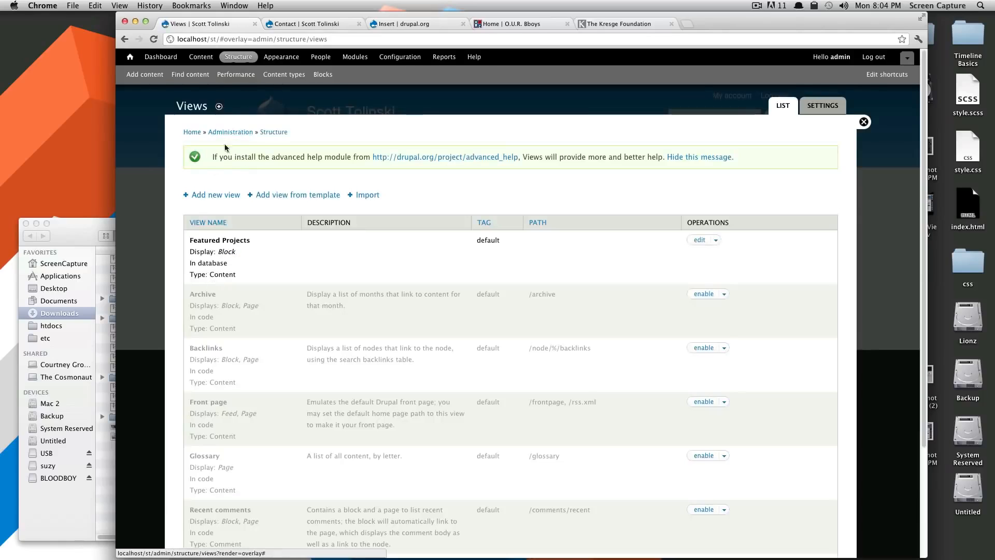
left_click(219, 108)
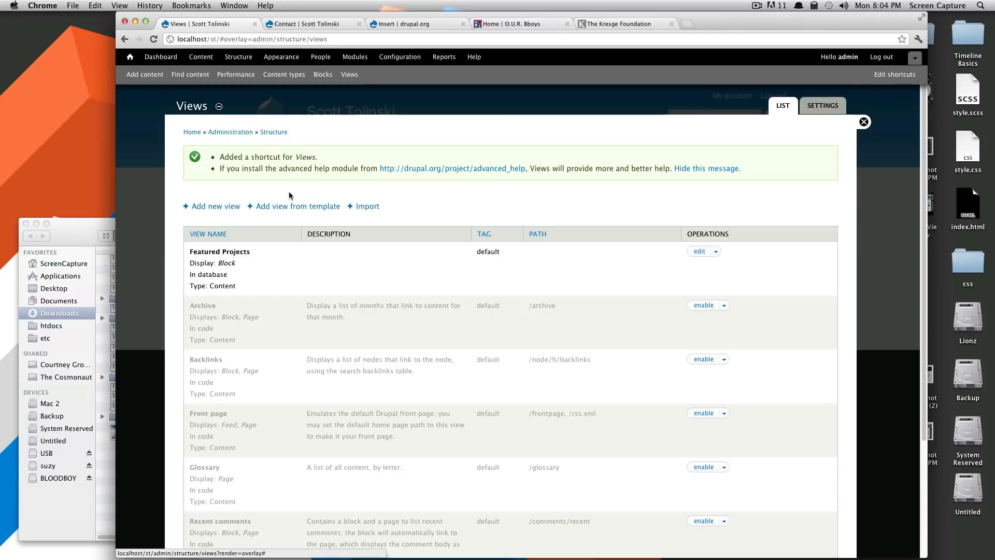
- Start a new view and name it "Test View"
left_click(216, 207)
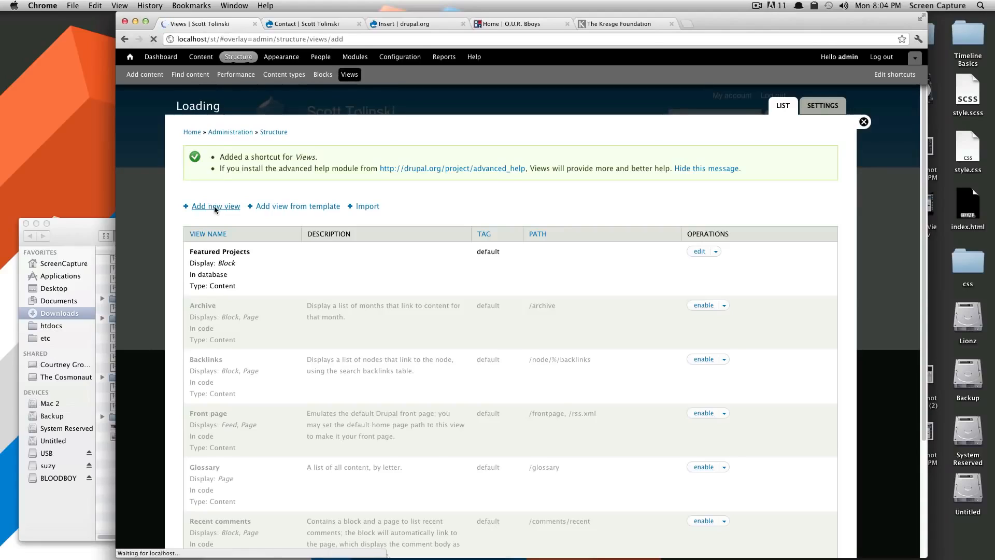
left_click(216, 160)
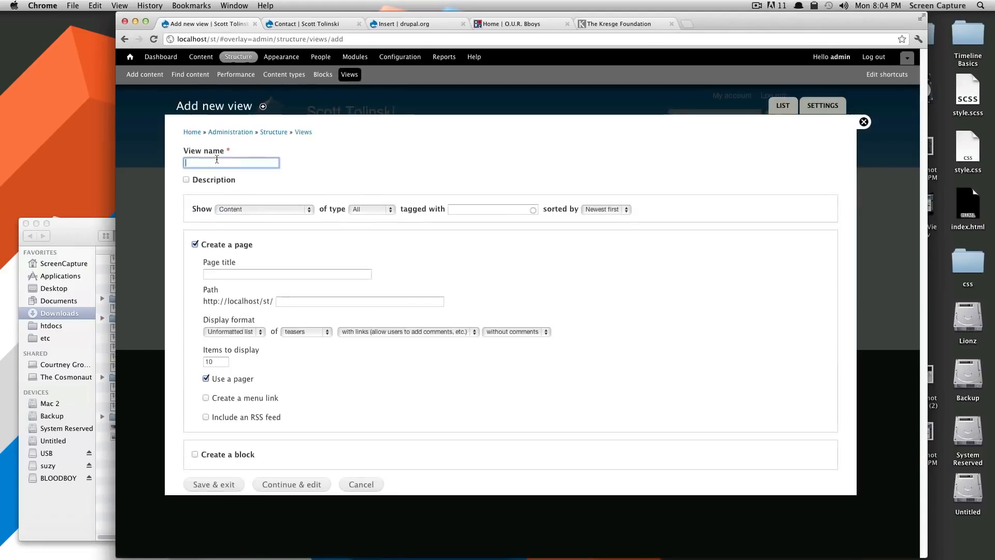
type("Test View")
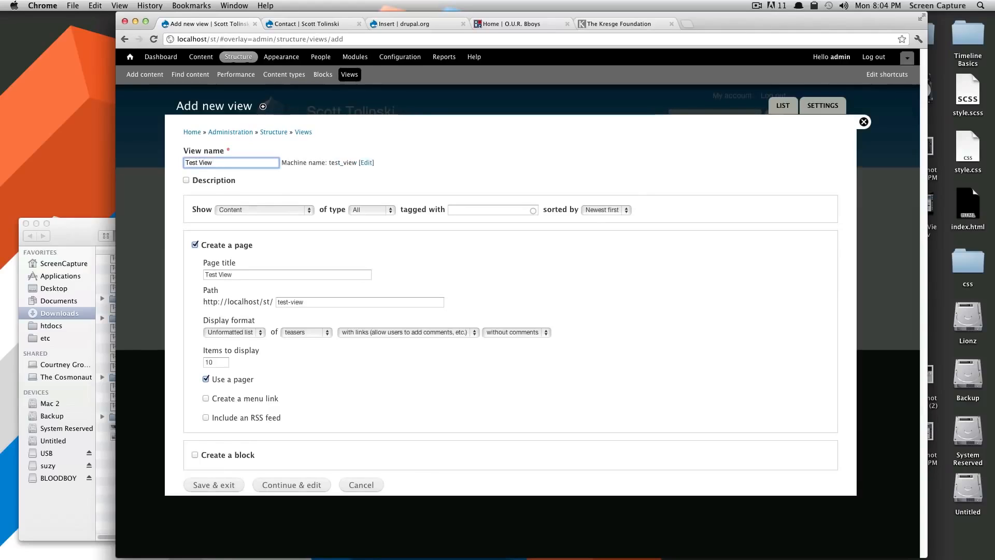
- Enable the new view's description and enter "Test view delete later"
left_click(186, 181)
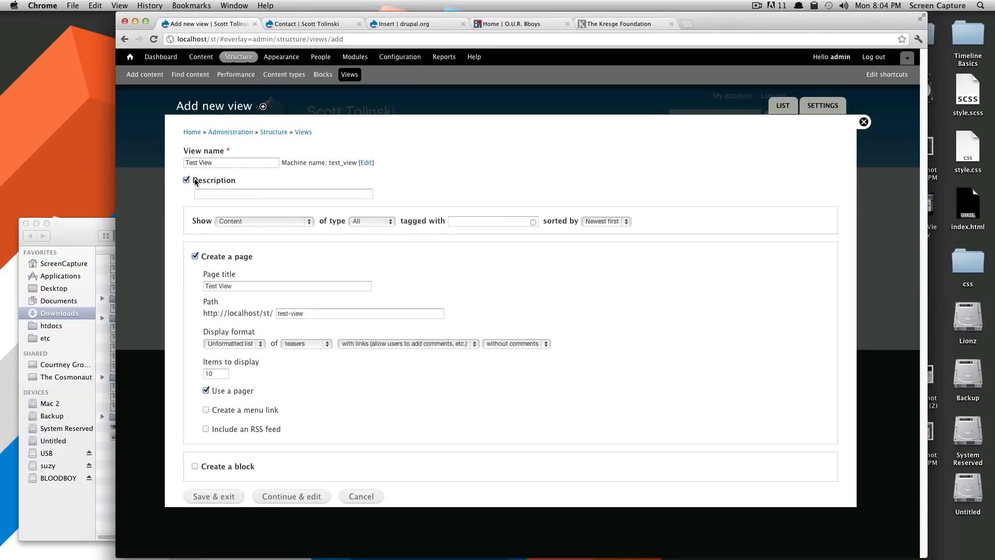
left_click(187, 181)
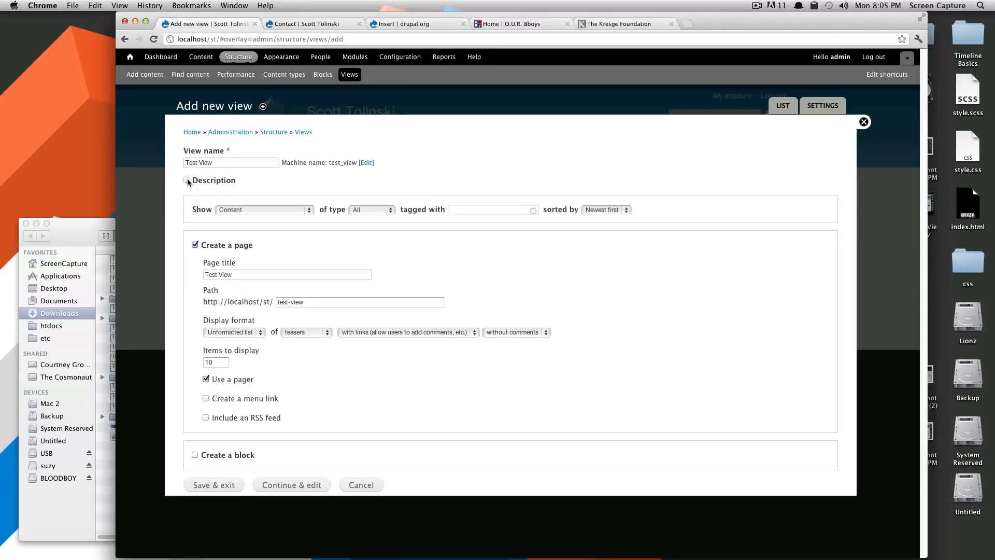
left_click(187, 180)
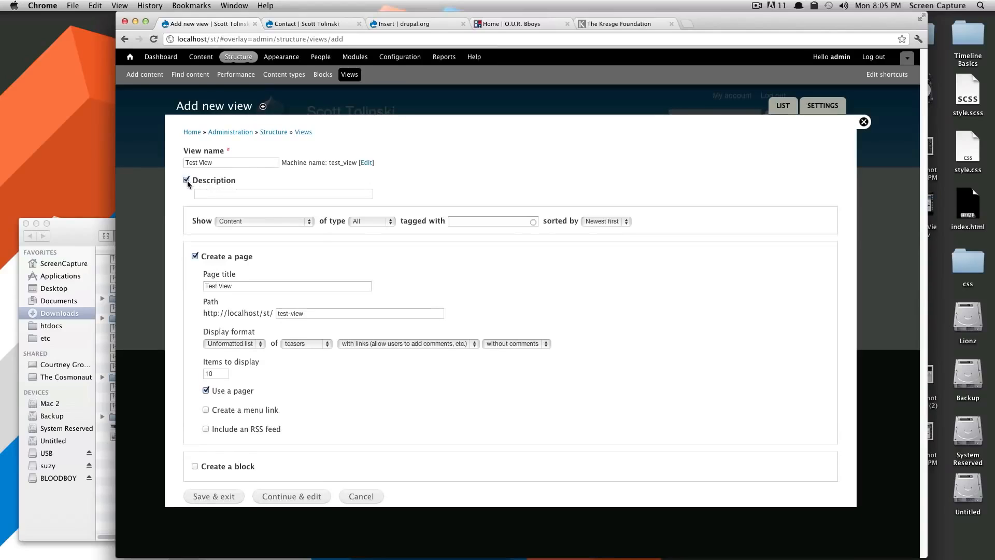
left_click(215, 197)
type("Test ")
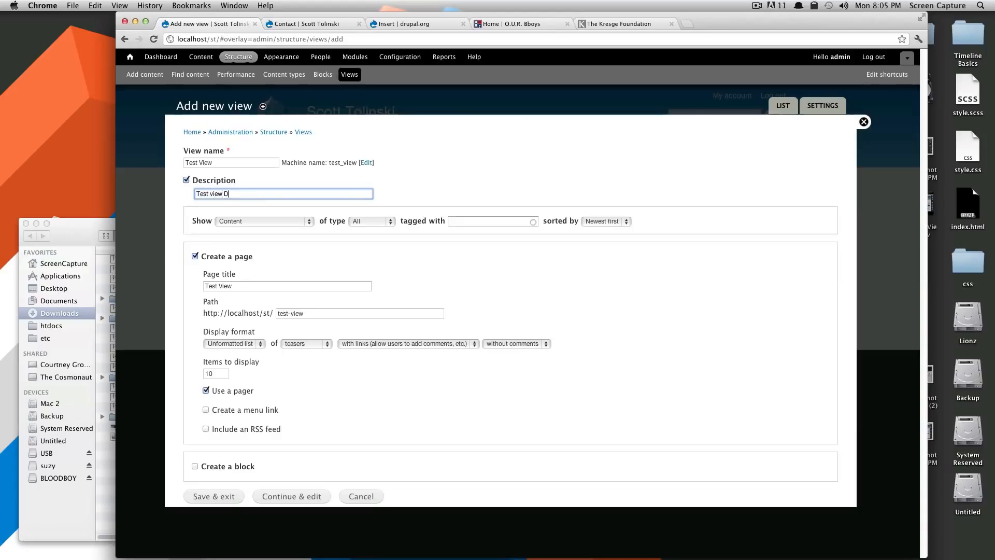
type("view delete later")
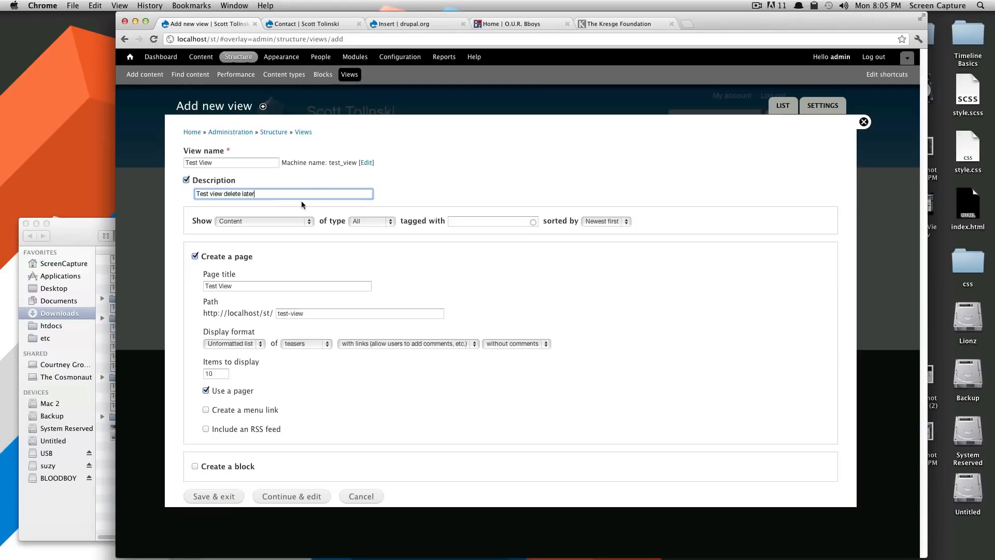
left_click(406, 183)
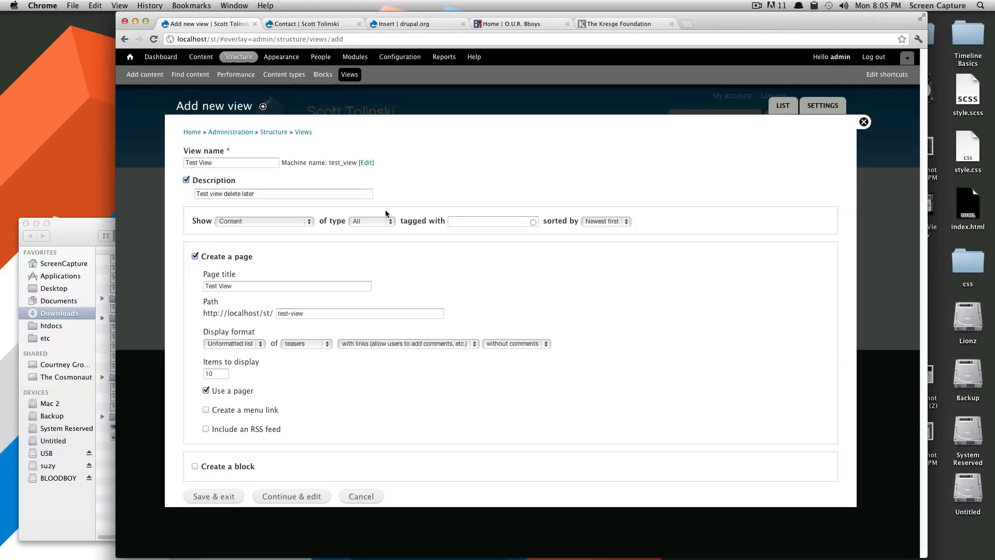
- Disable page creation for the view, enable block creation instead, and save the view
left_click(195, 257)
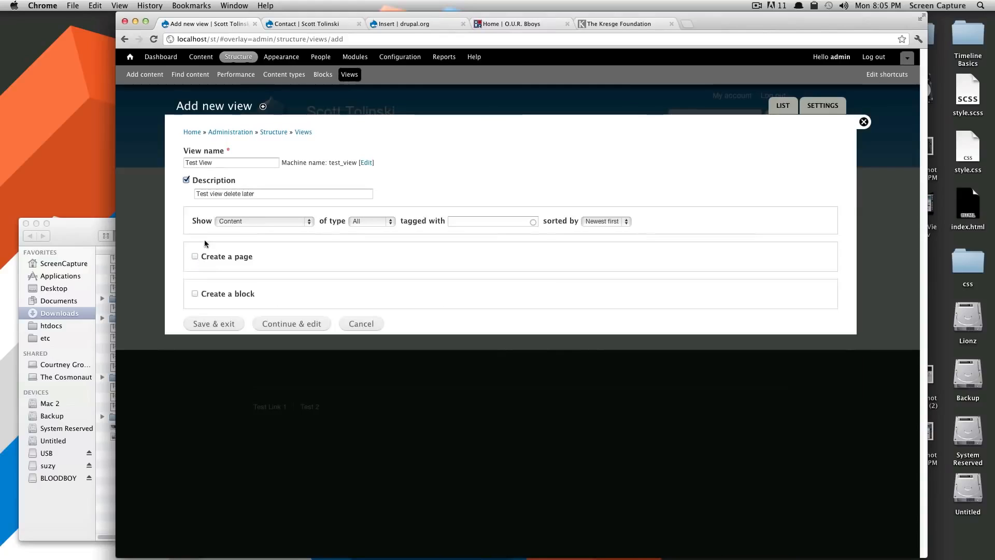
left_click(196, 293)
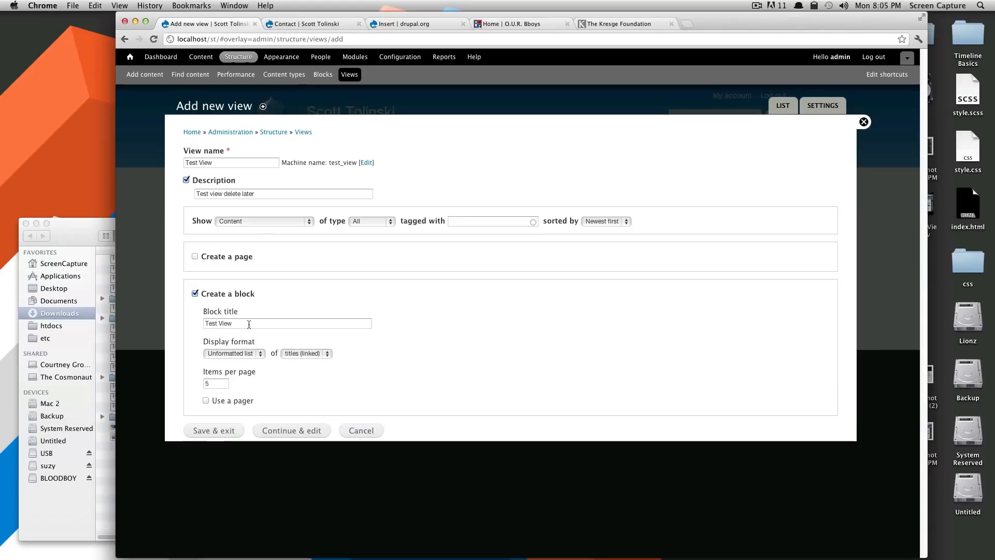
key("Tab")
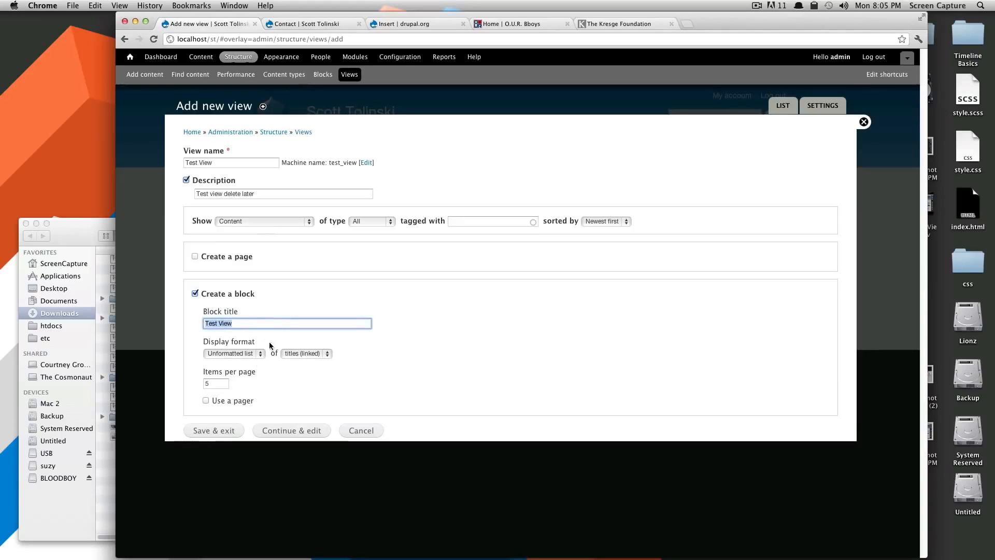
left_click_drag(271, 345, 217, 347)
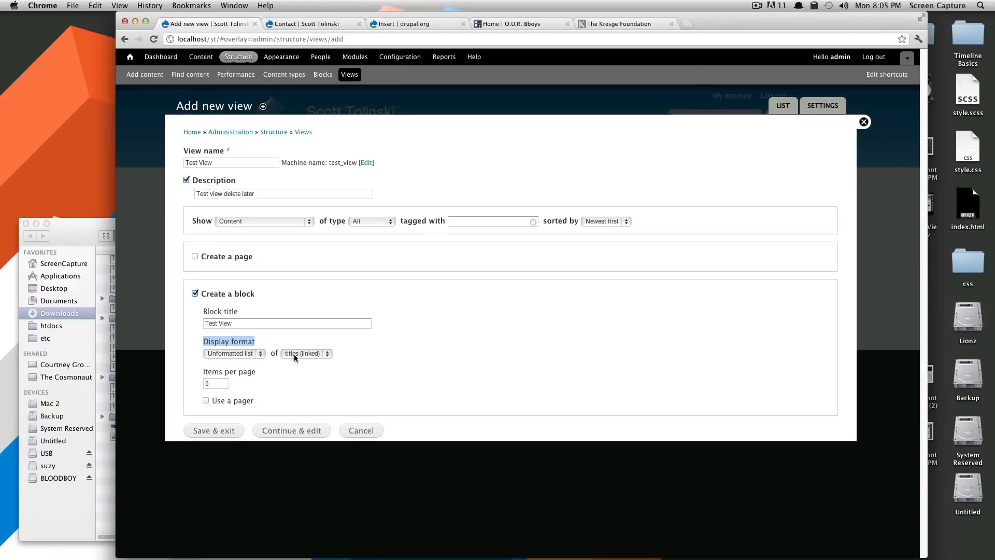
left_click_drag(212, 383, 234, 401)
left_click(233, 433)
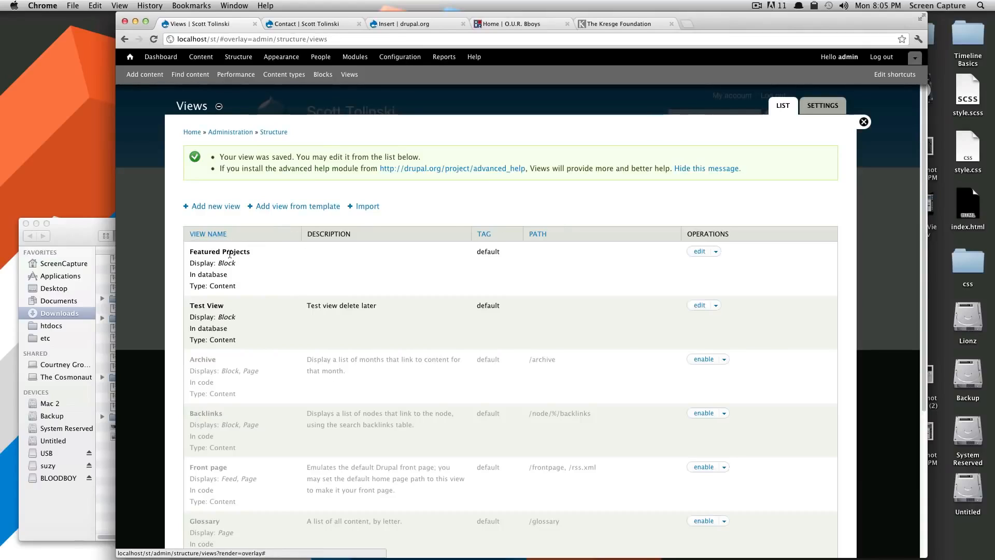
- Open Test View for editing and examine its advanced block settings and content preview
left_click_drag(236, 286, 191, 254)
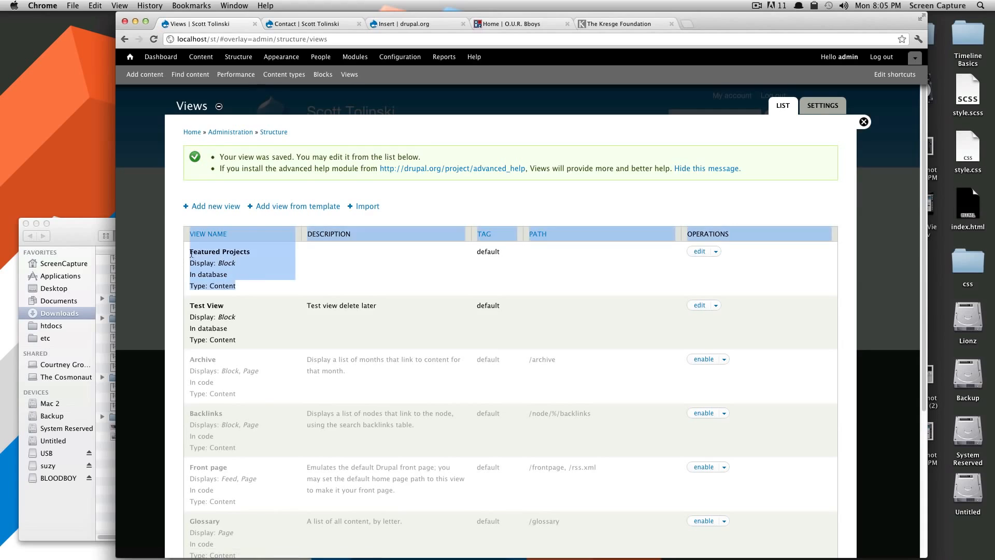
left_click(338, 260)
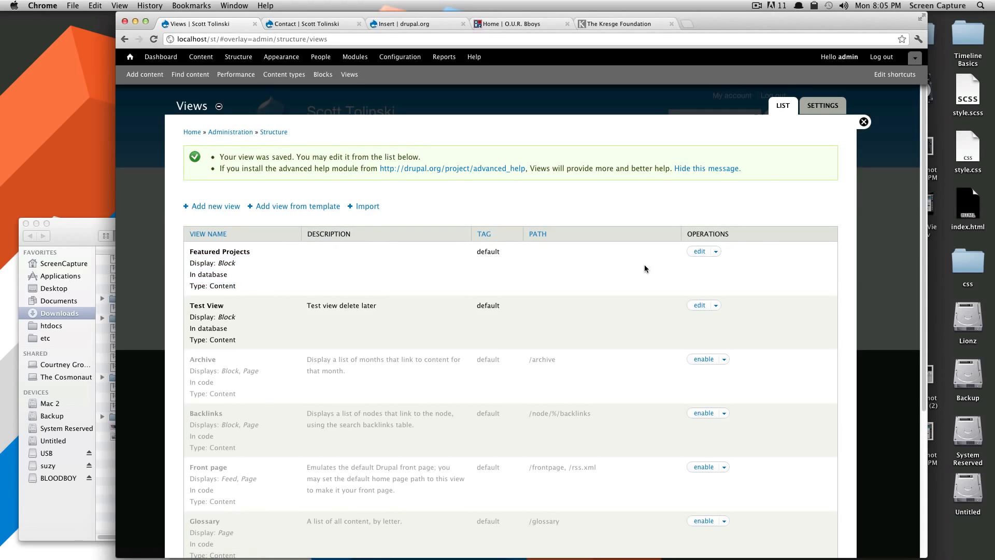
left_click(698, 251)
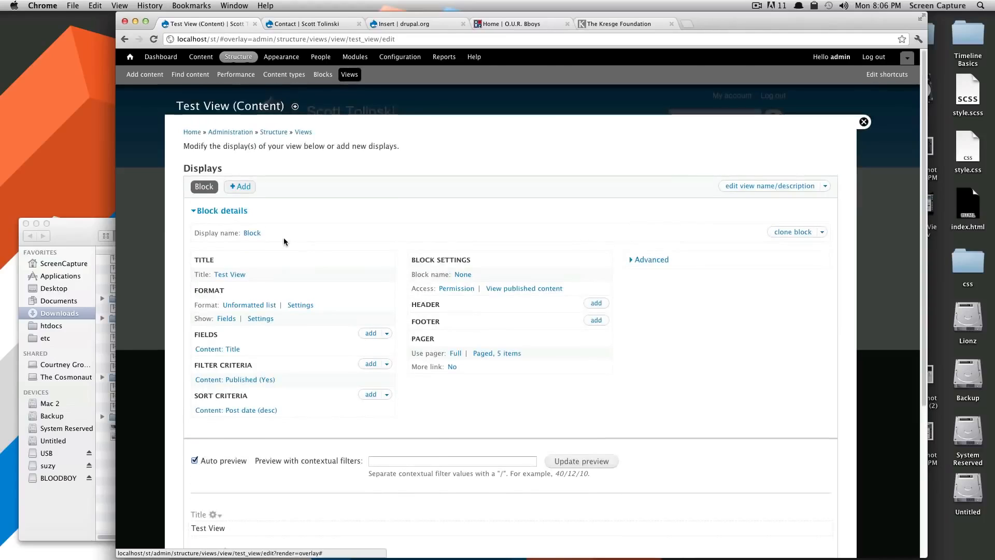
left_click(646, 261)
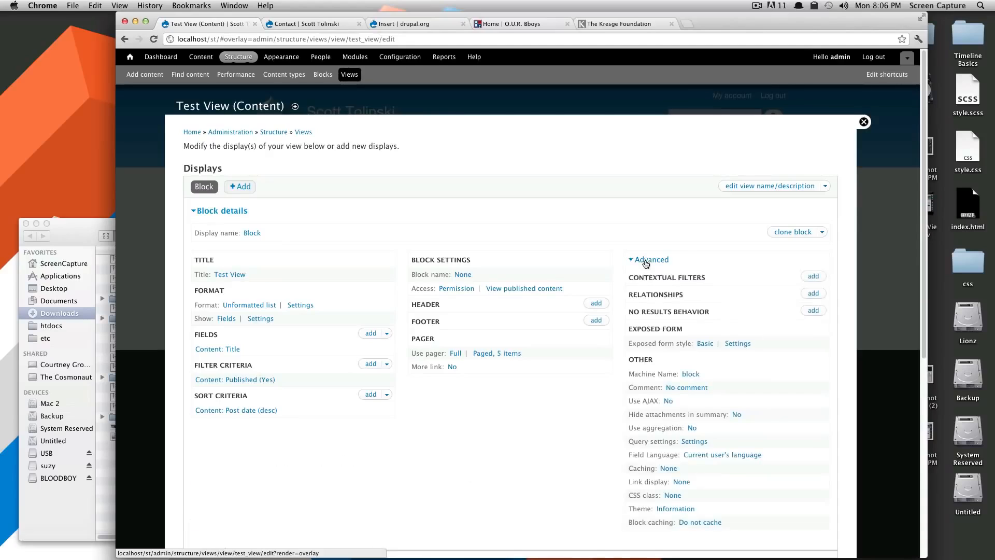
left_click(648, 260)
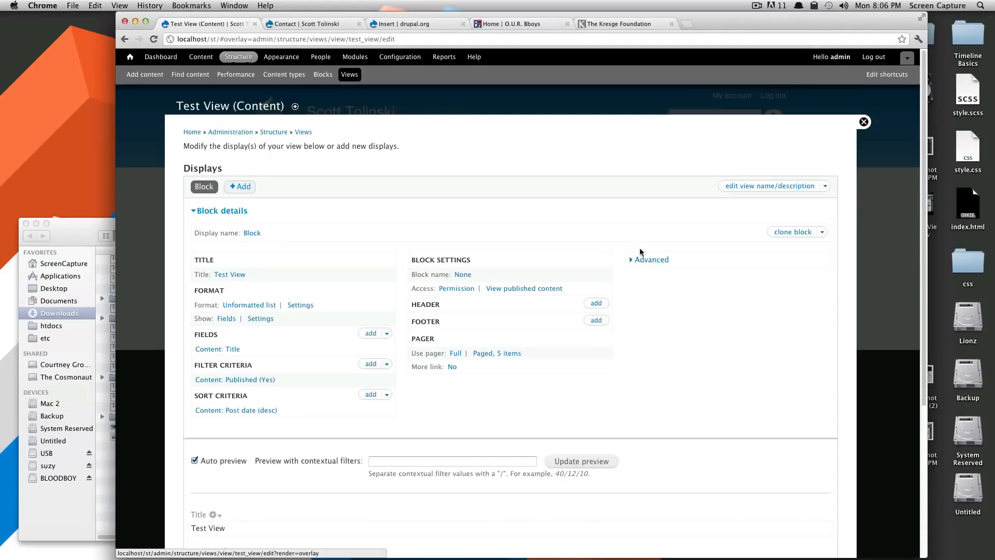
scroll(298, 367, "down", 3)
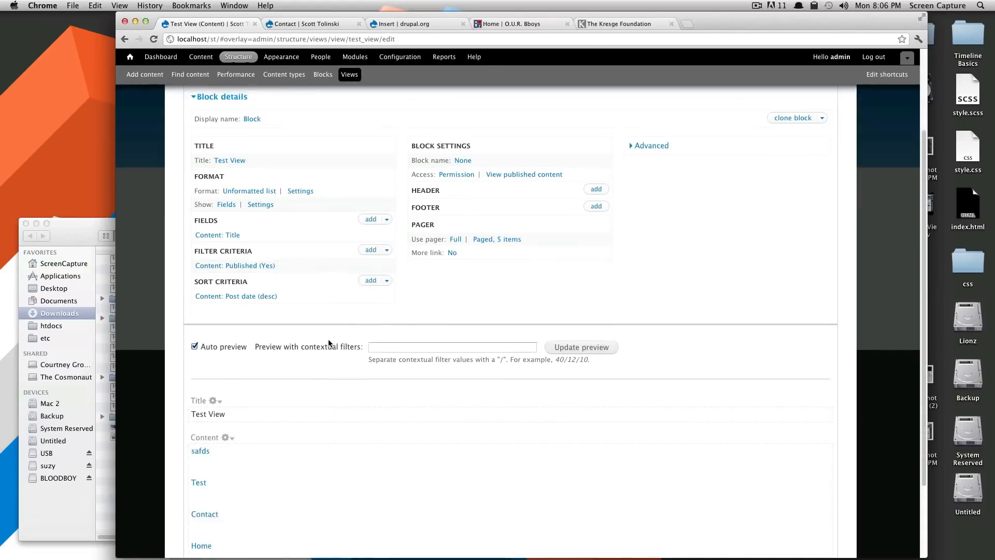
scroll(308, 388, "down", 3)
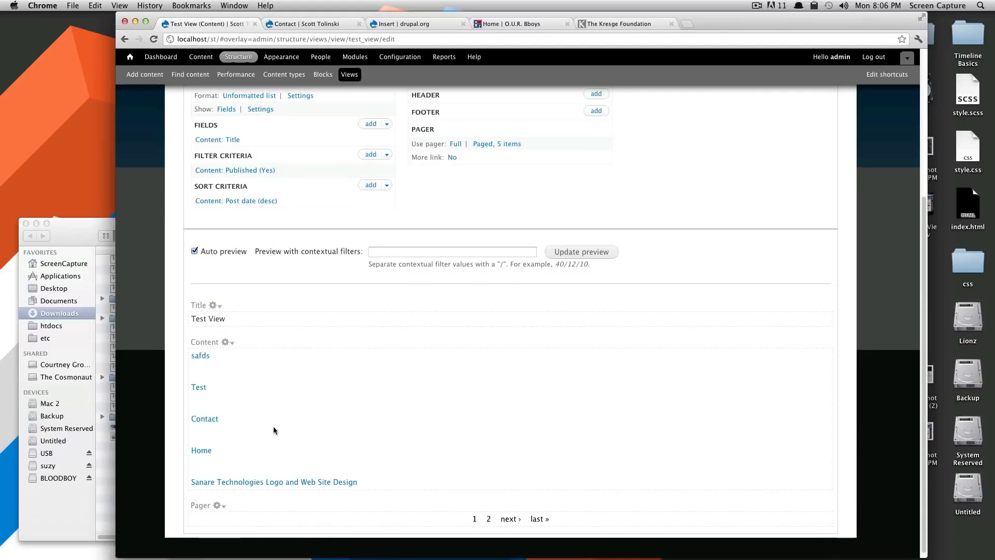
- Rename the block display of Test View to "Test" and apply the new name
scroll(301, 348, "up", 5)
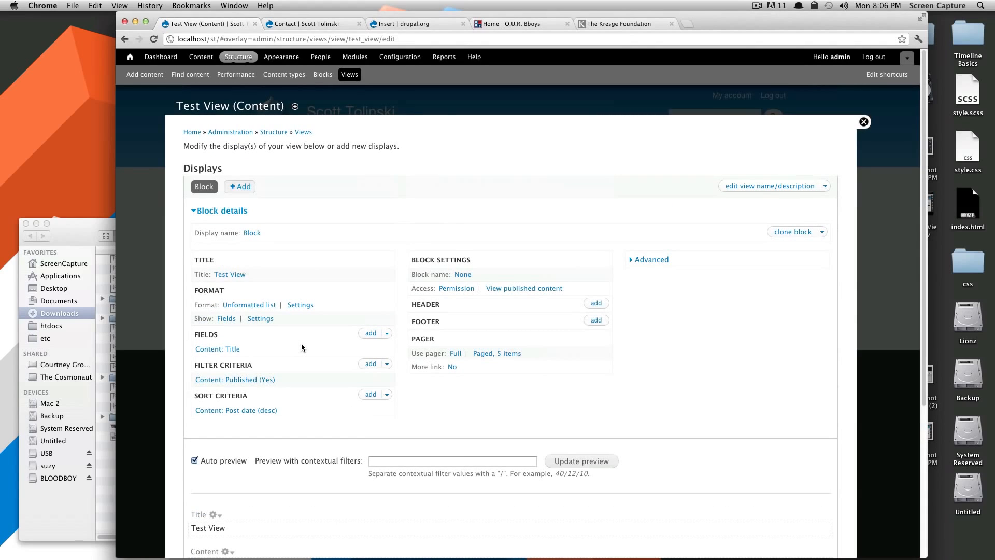
scroll(301, 348, "down", 5)
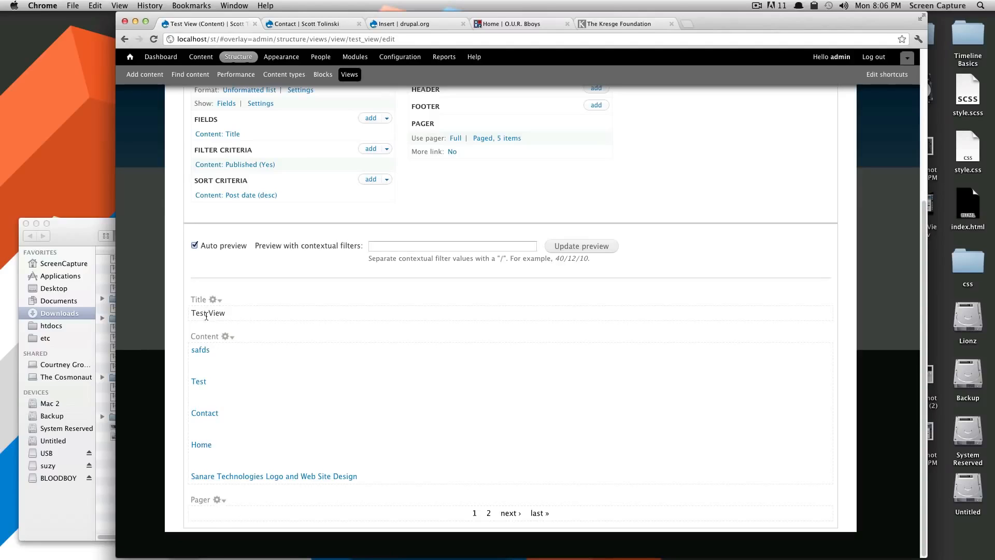
scroll(226, 465, "up", 5)
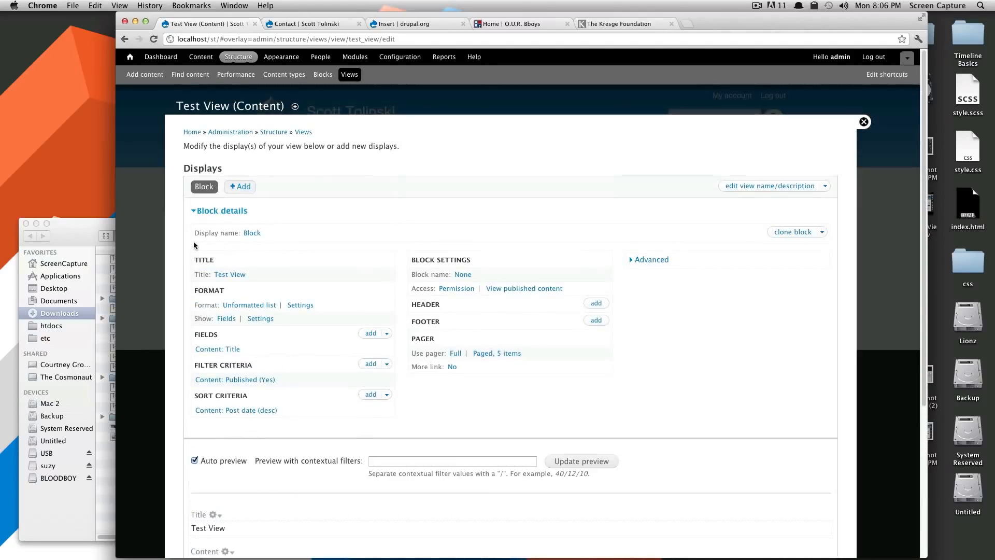
left_click_drag(266, 235, 241, 232)
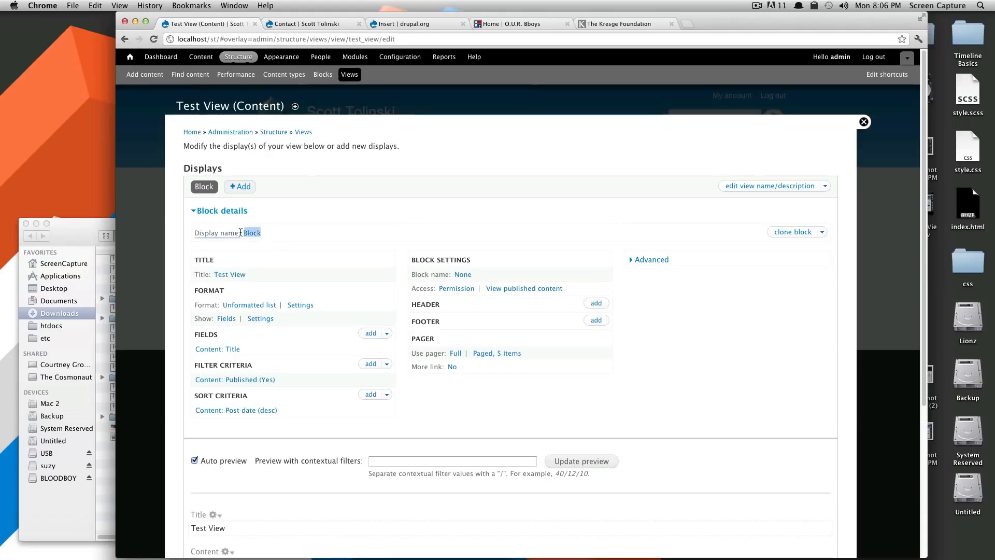
left_click(254, 233)
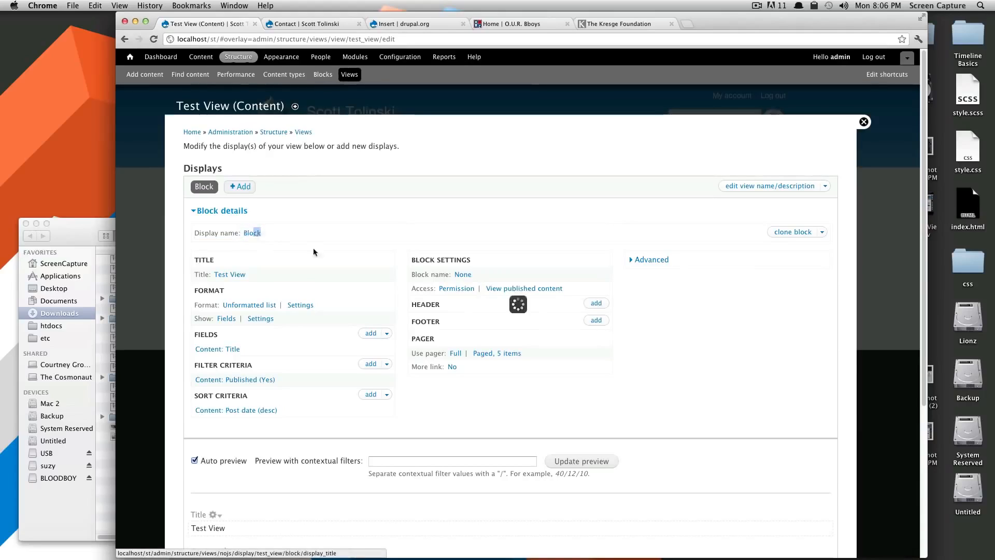
type("Test")
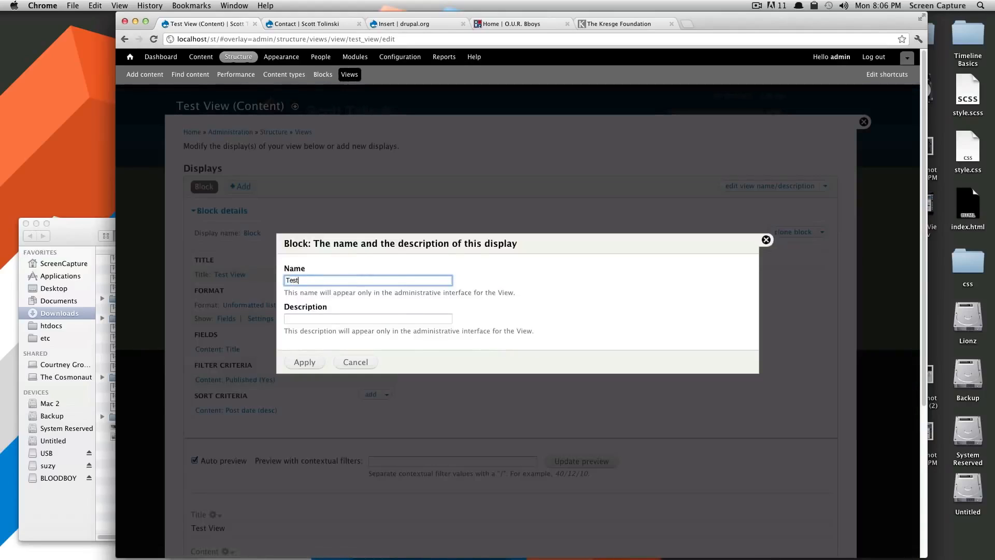
left_click(310, 366)
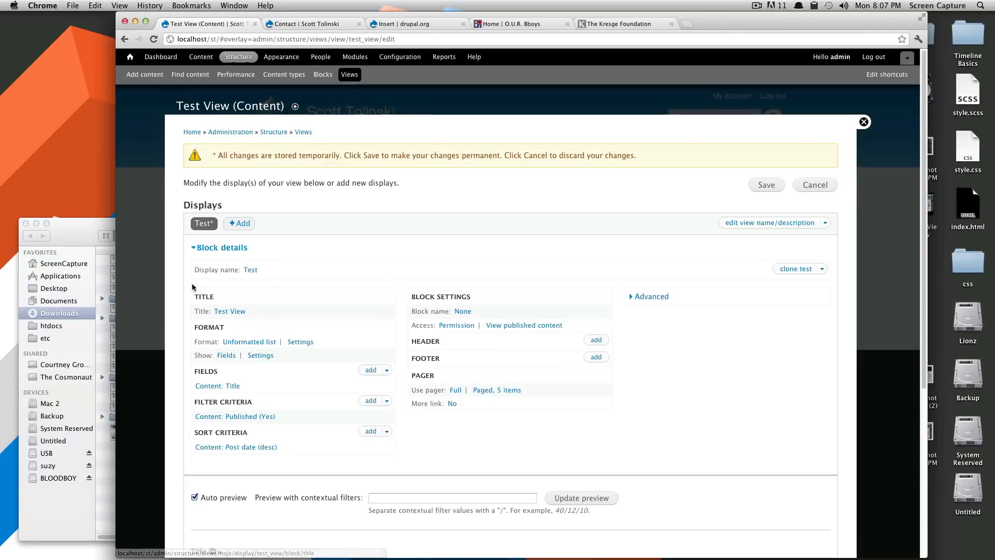
- Compare the view's title setting with the preview, and apply the title "Test View" to all displays
left_click_drag(205, 270, 229, 270)
left_click(296, 305)
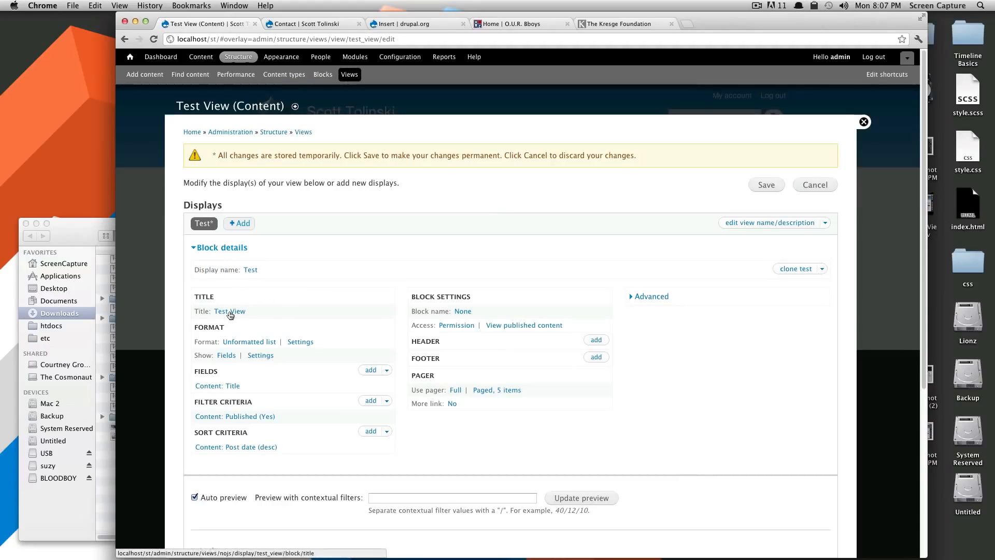
scroll(230, 314, "down", 5)
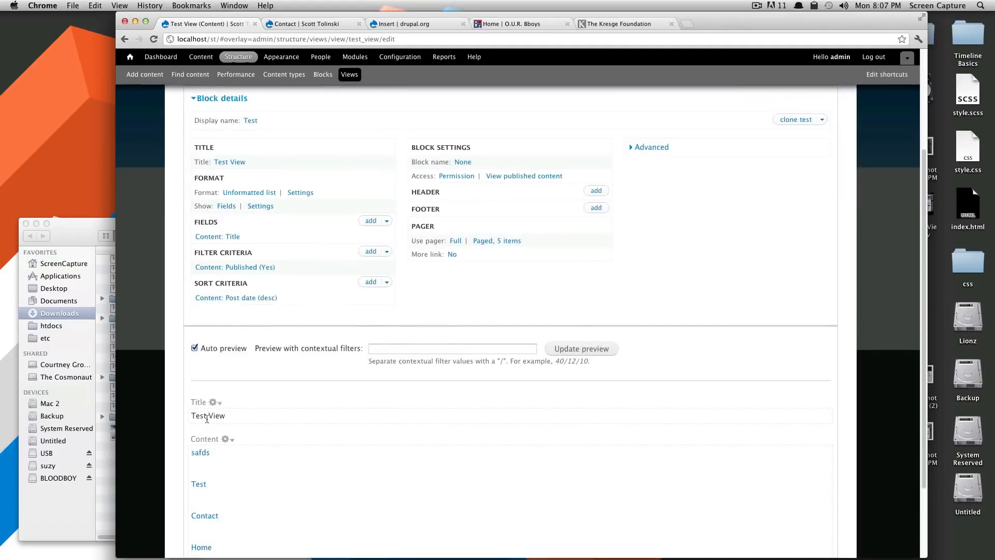
scroll(206, 418, "up", 3)
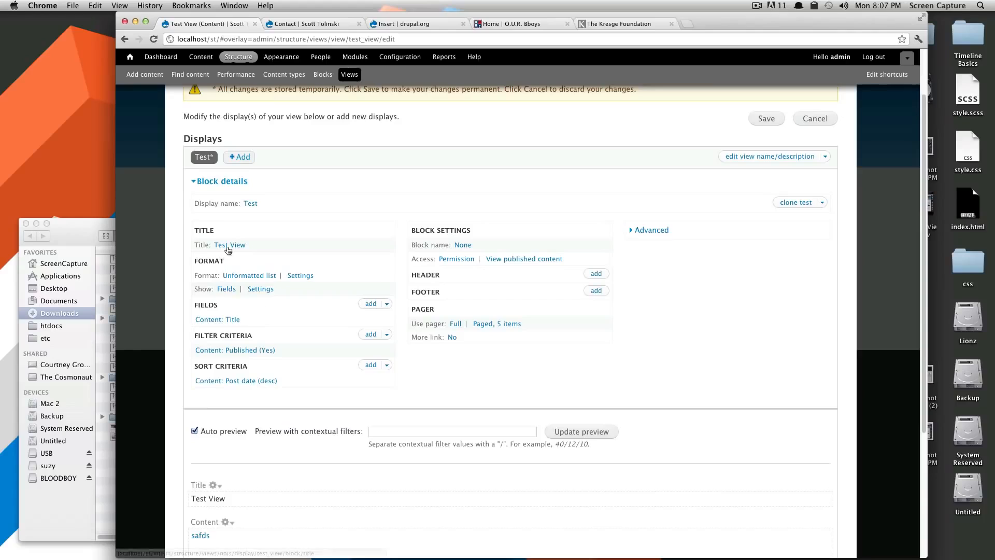
left_click(228, 248)
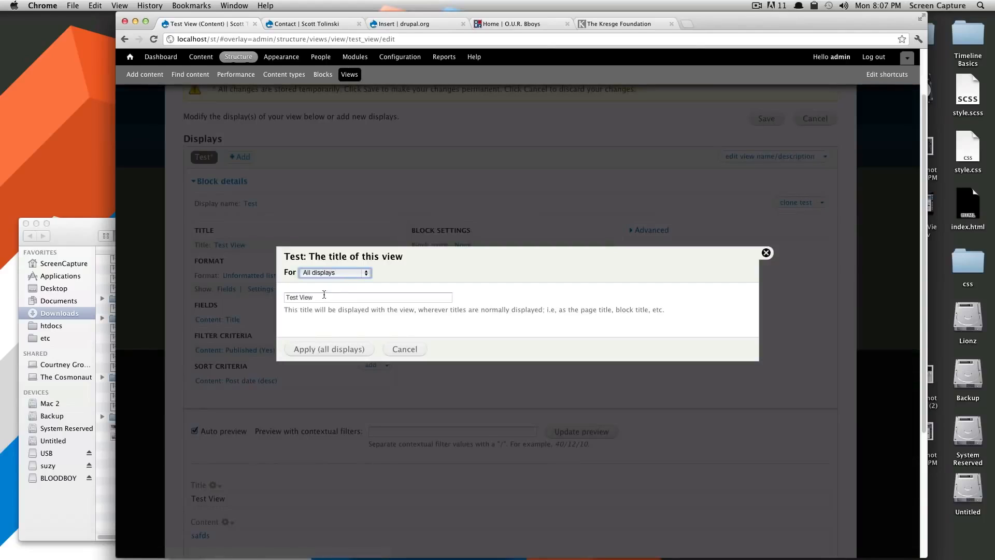
left_click_drag(326, 299, 283, 300)
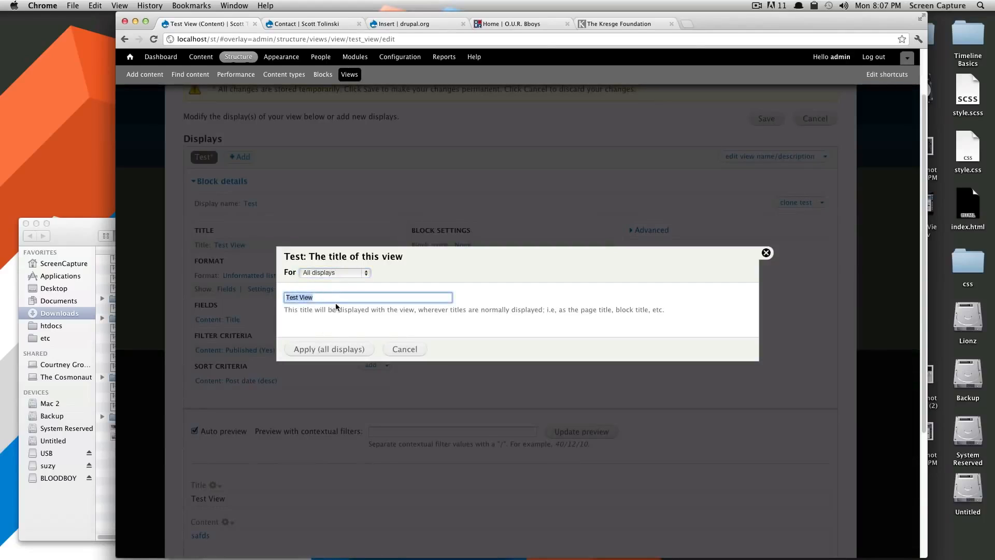
left_click(334, 349)
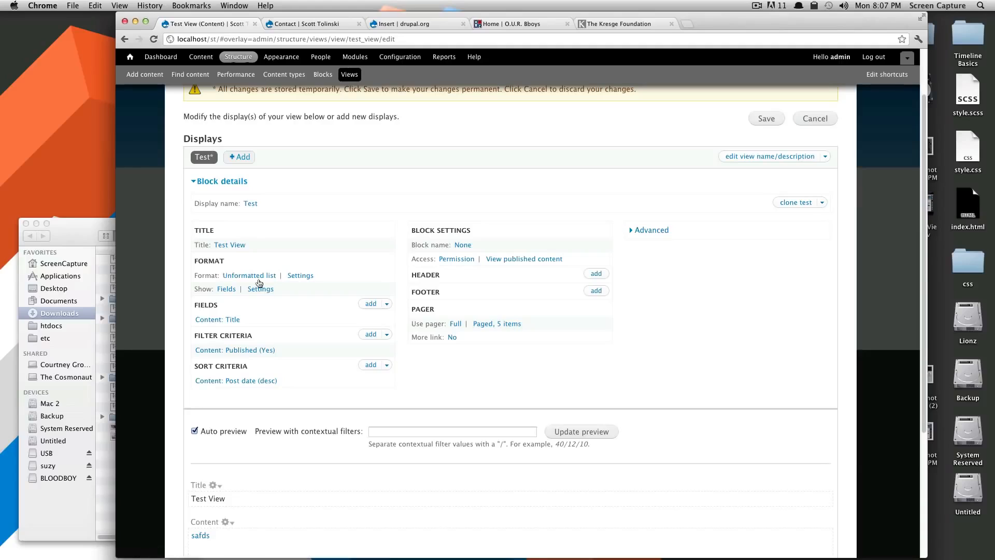
- Examine the available format styles for the view, and compare the Fields section with the content preview
left_click(257, 277)
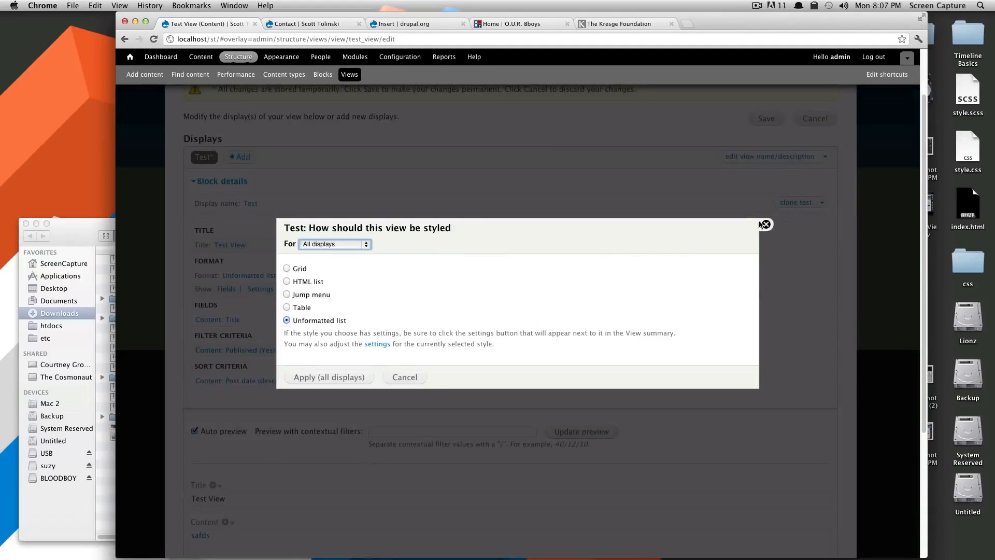
left_click(767, 225)
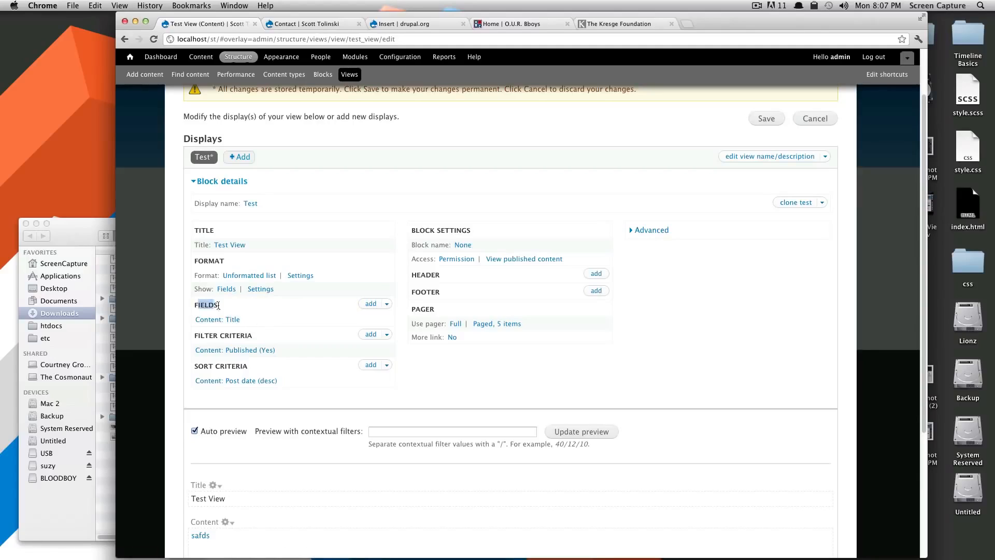
left_click_drag(247, 320, 184, 319)
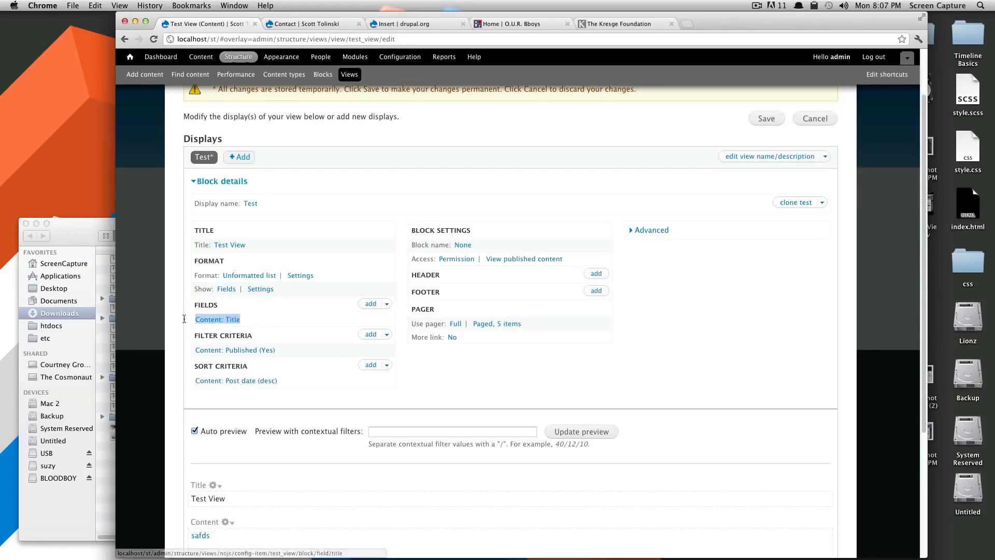
left_click(263, 317)
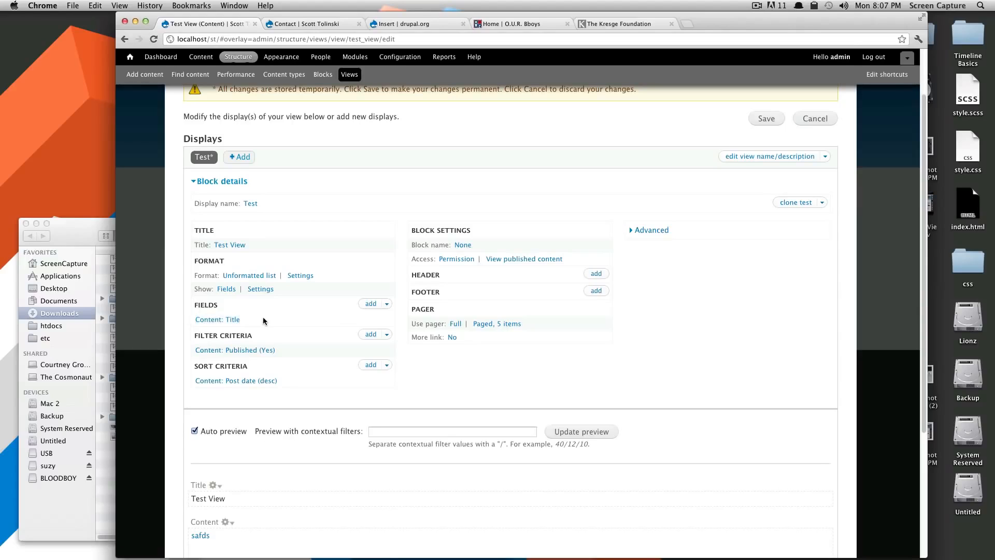
scroll(248, 337, "down", 5)
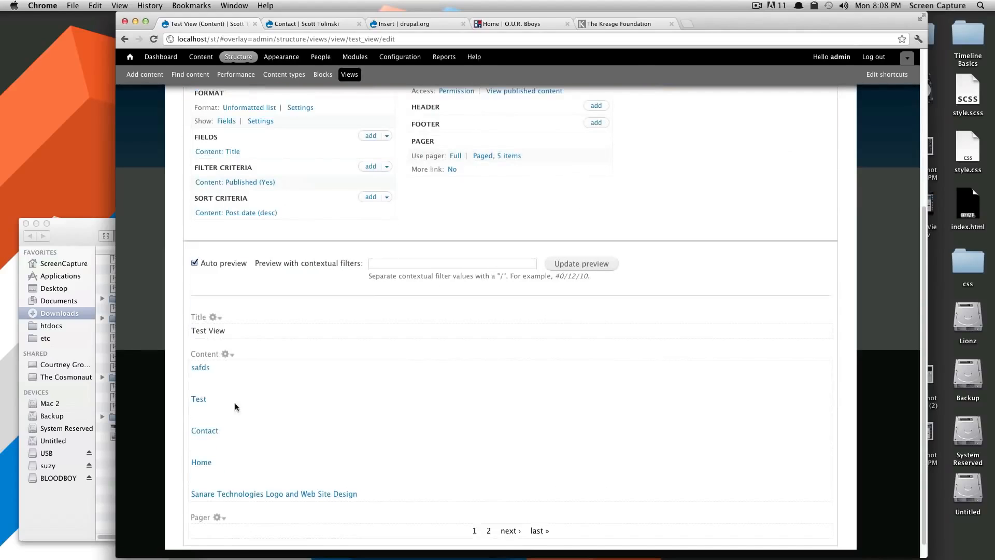
scroll(251, 344, "up", 6)
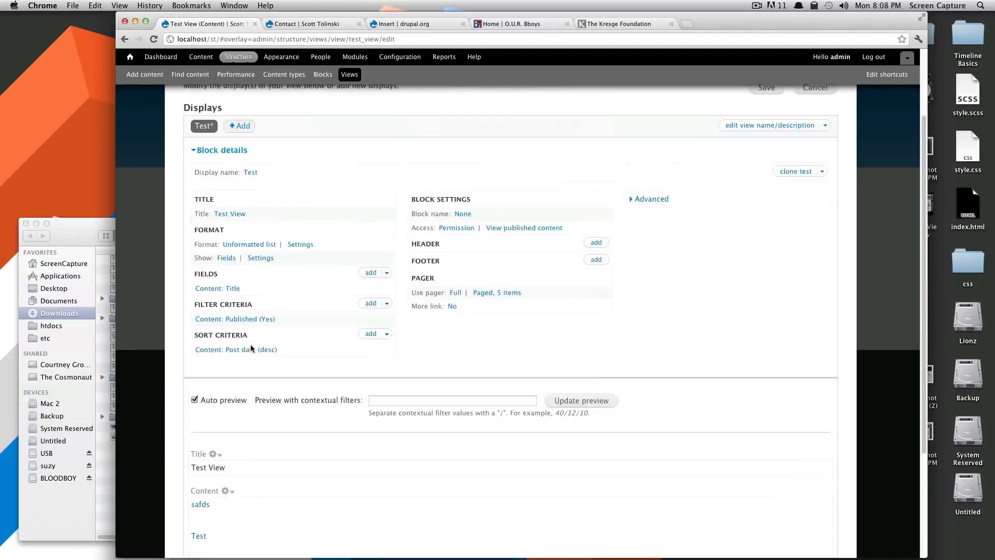
scroll(273, 288, "up", 2)
left_click_drag(218, 371, 188, 367)
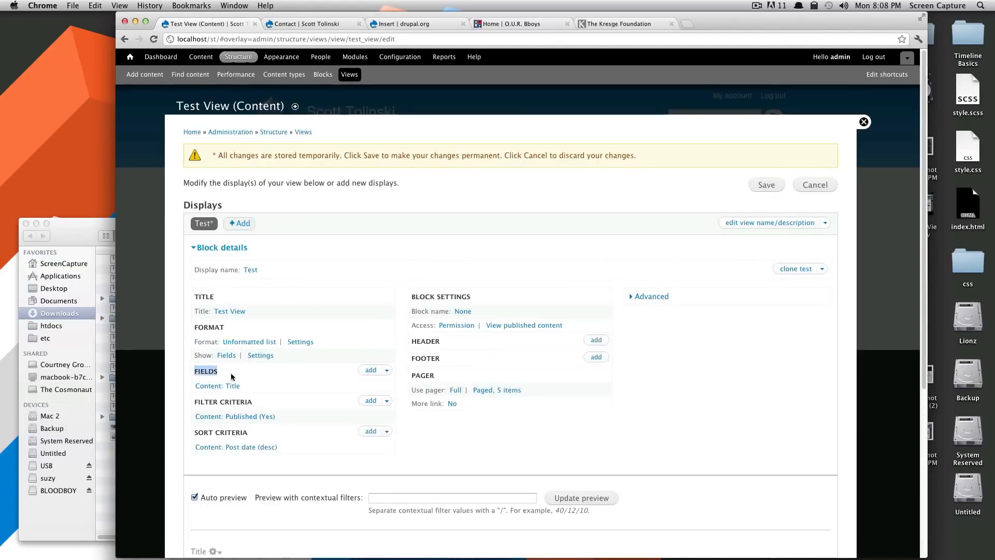
scroll(248, 369, "down", 3)
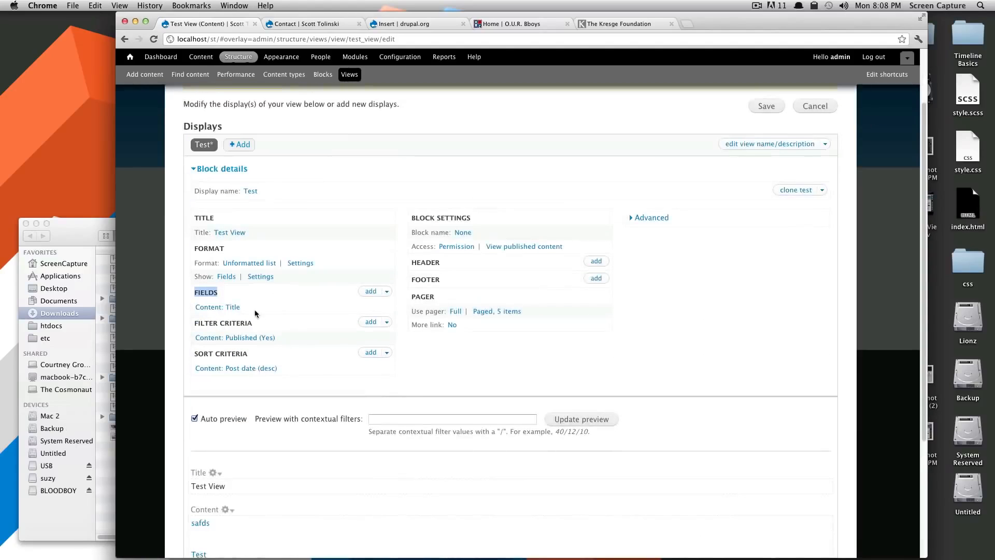
- Examine the view's filter criteria and sort criteria alongside the content preview
left_click_drag(253, 323, 193, 323)
left_click(279, 322)
left_click_drag(276, 338, 198, 343)
left_click(291, 338)
scroll(290, 363, "down", 3)
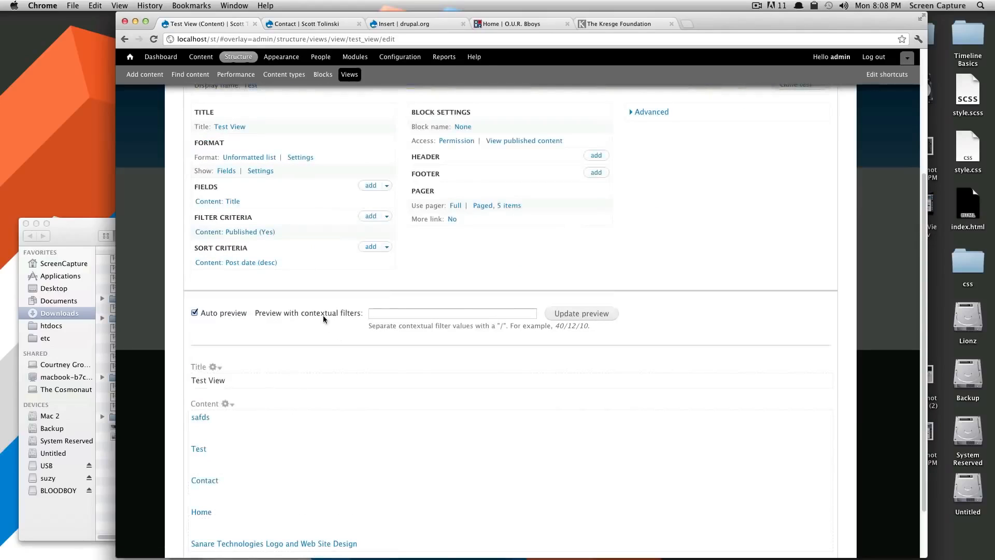
scroll(323, 315, "up", 3)
left_click_drag(252, 362, 196, 361)
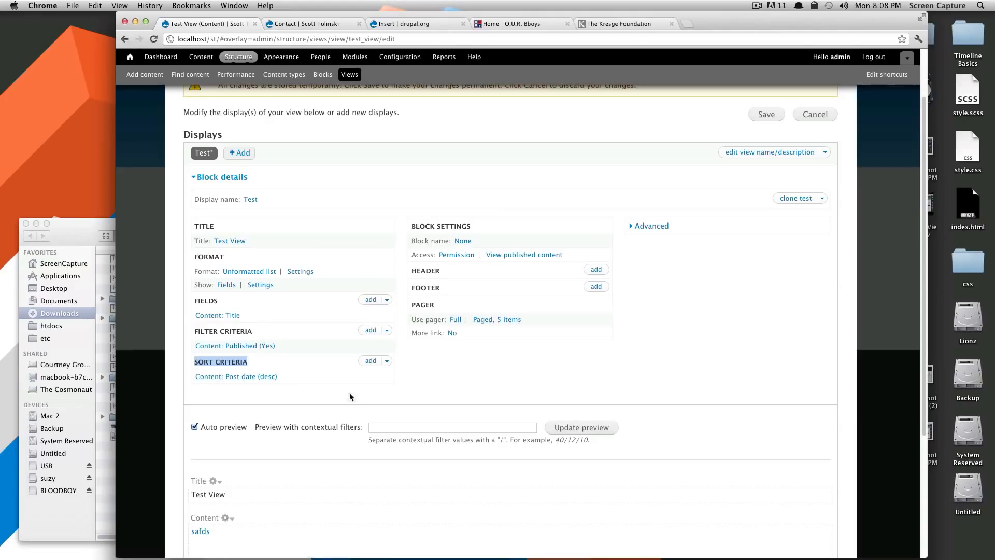
scroll(357, 412, "down", 3)
scroll(360, 415, "up", 5)
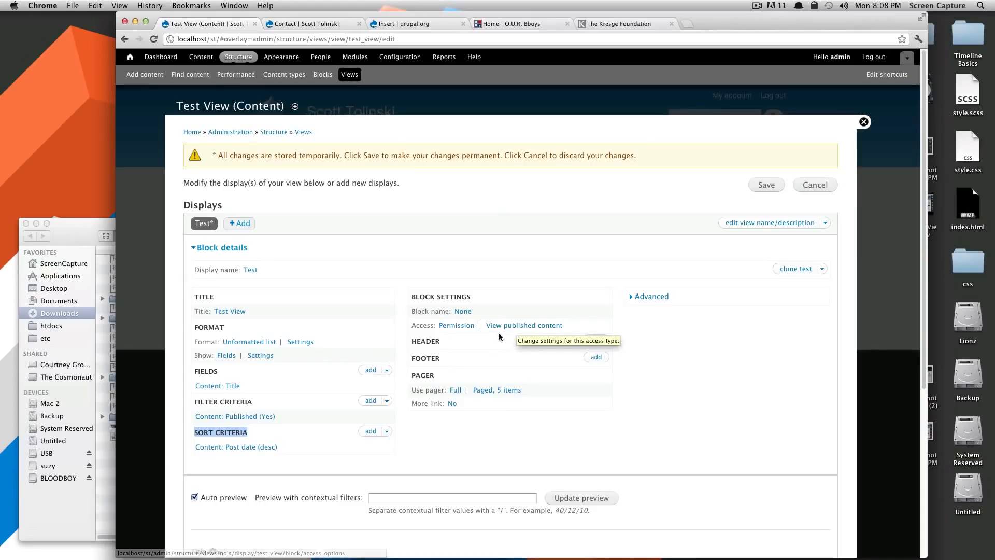
- Set the view's pager to display a specified number of items for all displays, with 5 items and offset 0, and check the preview
left_click(441, 342)
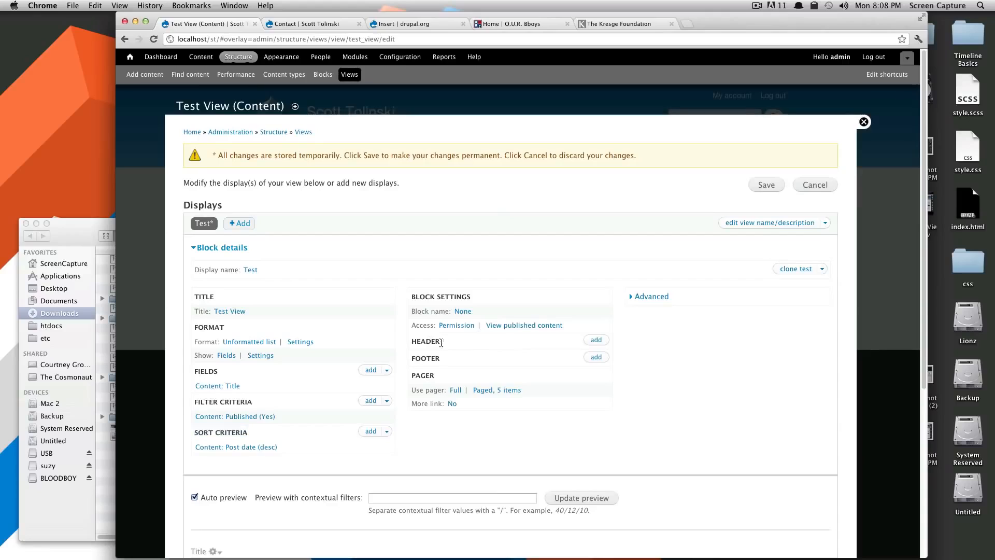
scroll(456, 343, "down", 1)
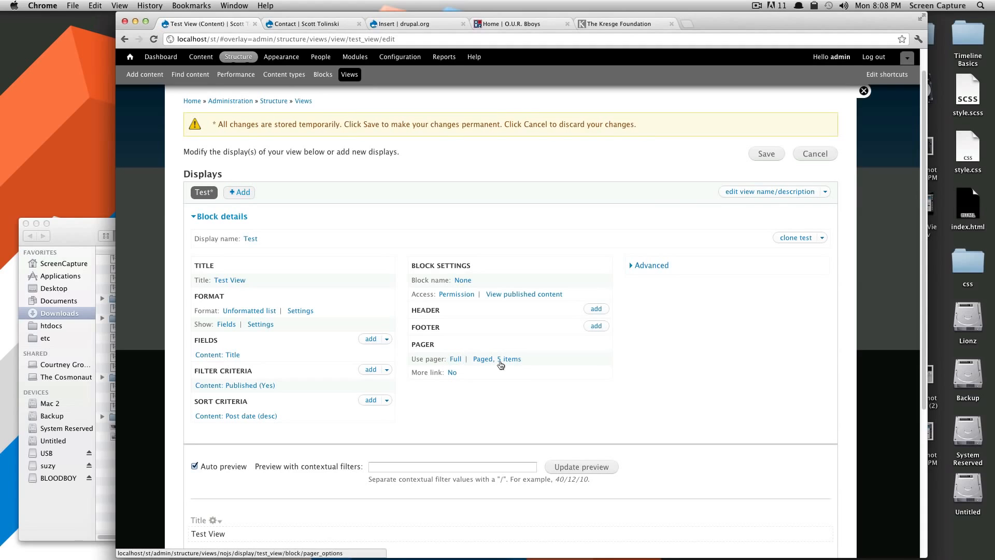
scroll(496, 365, "down", 7)
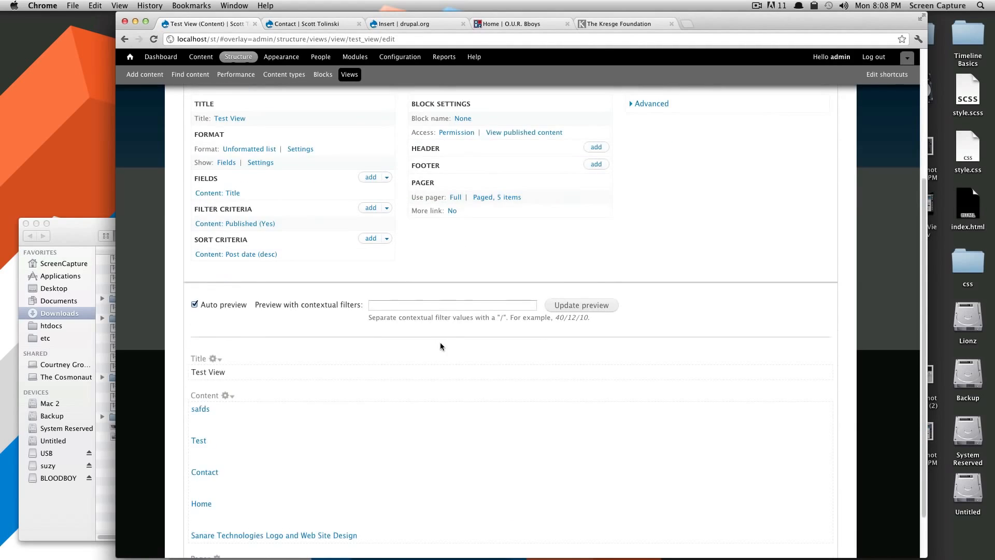
scroll(498, 300, "up", 5)
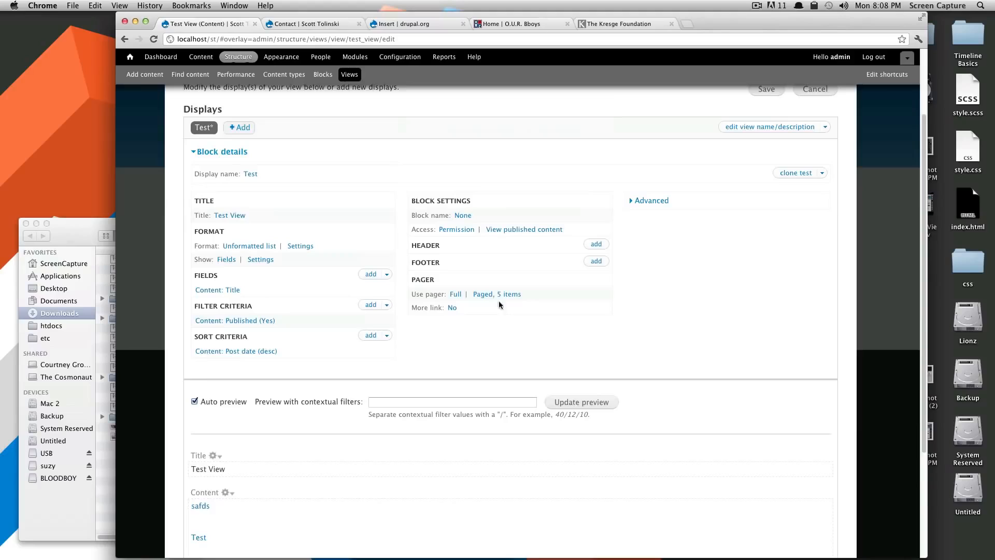
left_click(455, 295)
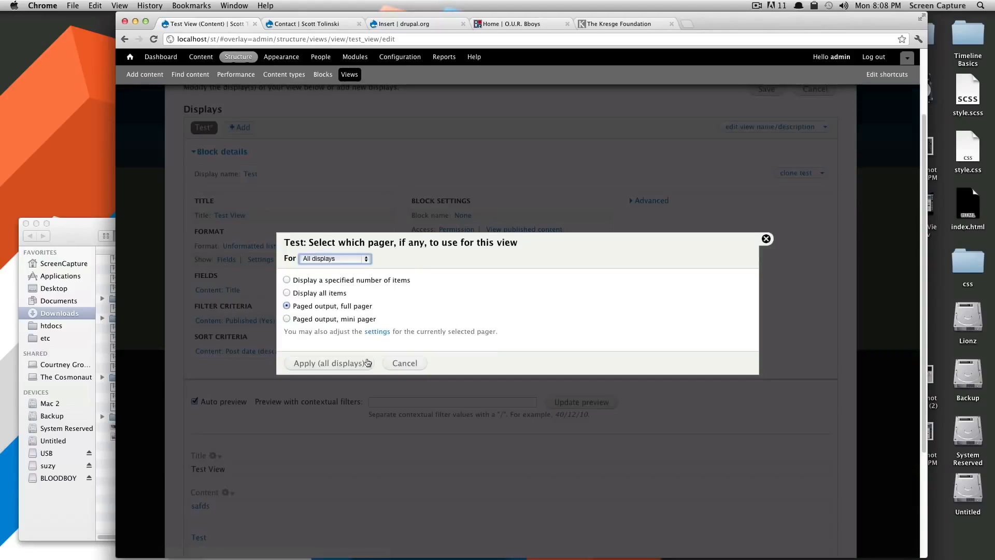
left_click(286, 293)
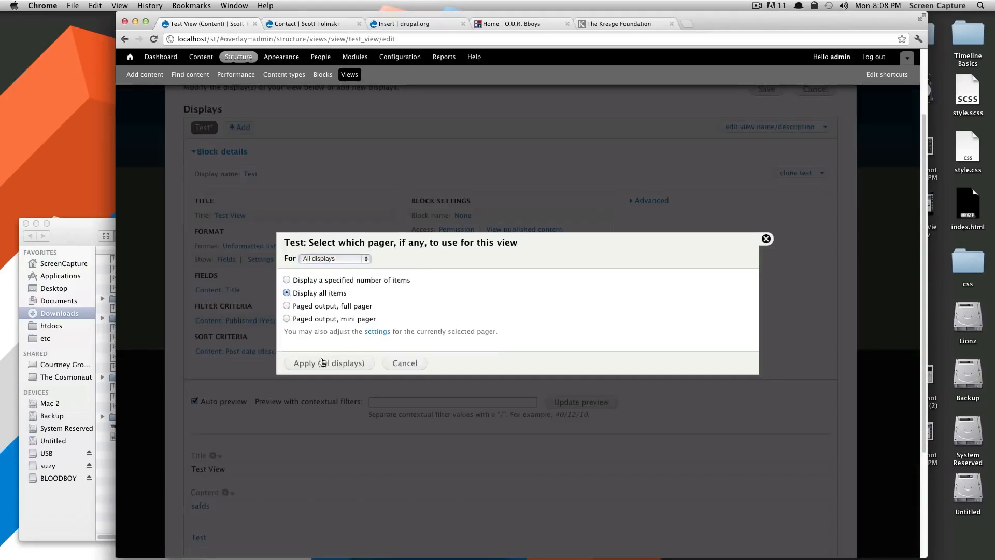
left_click(287, 280)
left_click(338, 365)
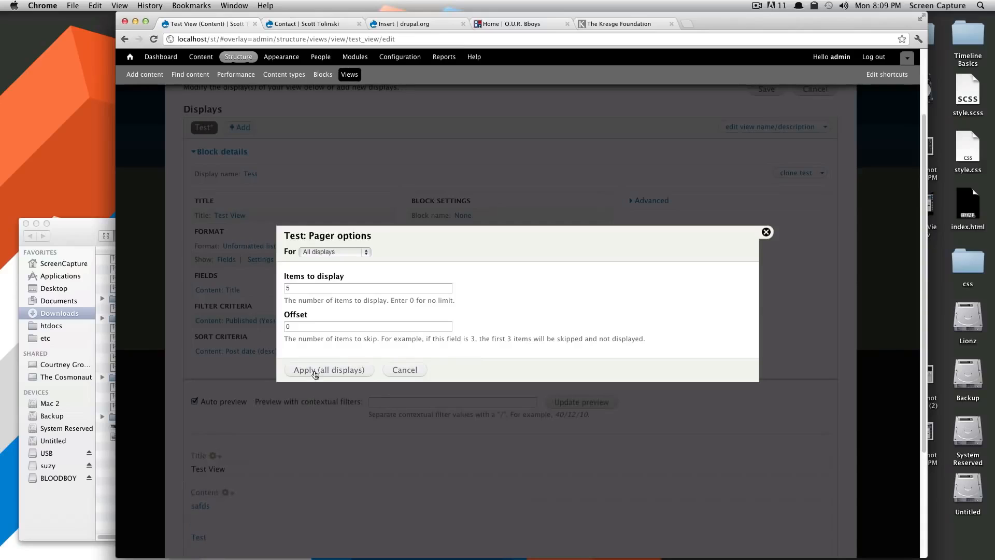
left_click(288, 289)
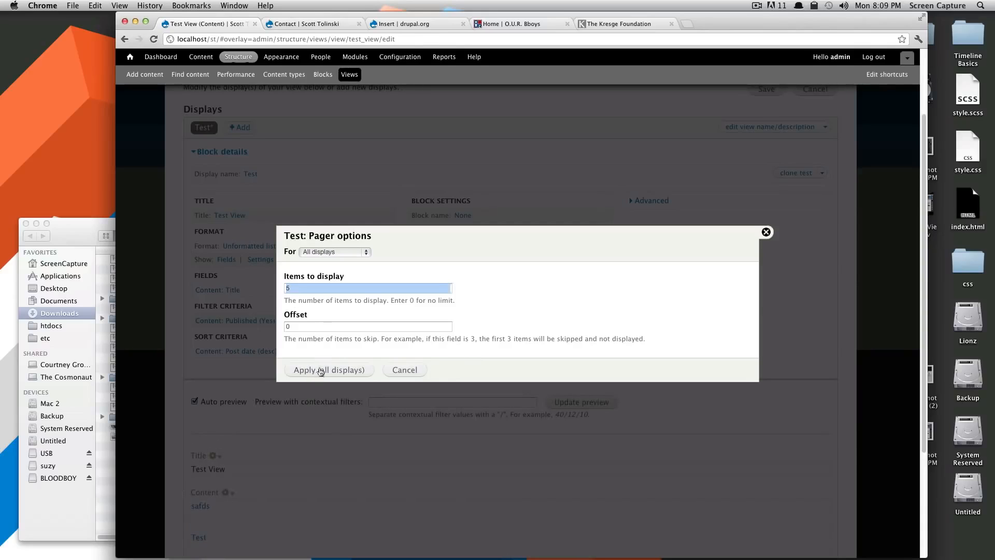
left_click(325, 370)
scroll(491, 342, "down", 5)
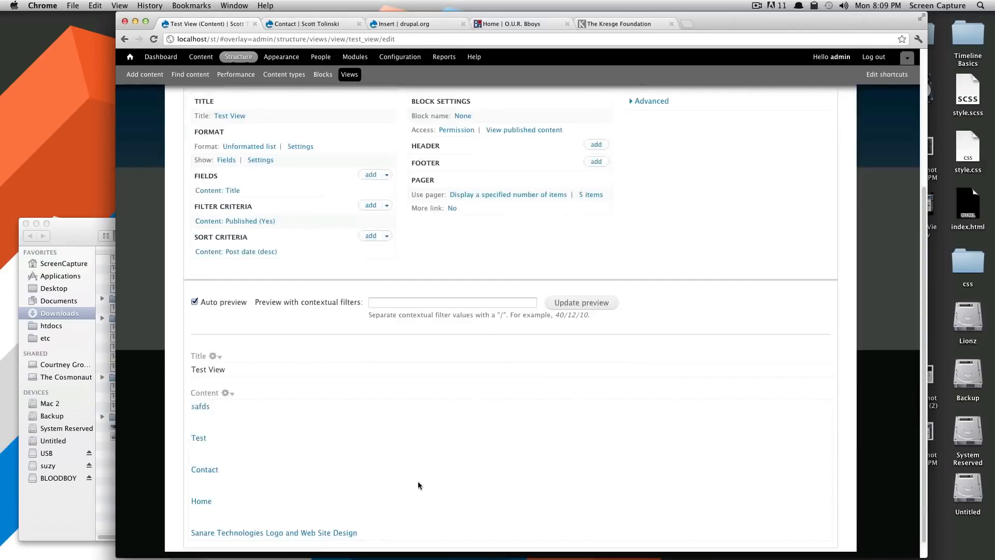
scroll(412, 500, "up", 6)
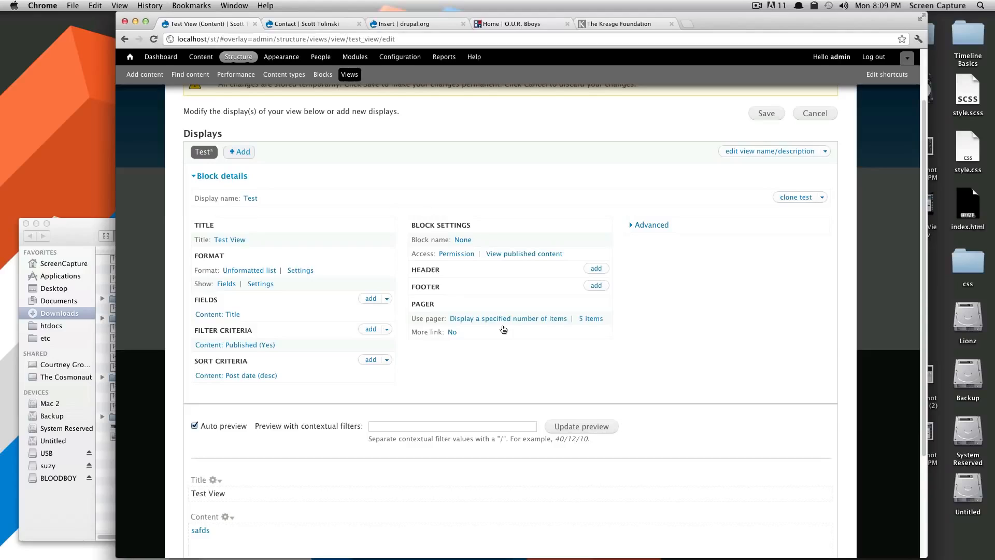
scroll(598, 273, "up", 3)
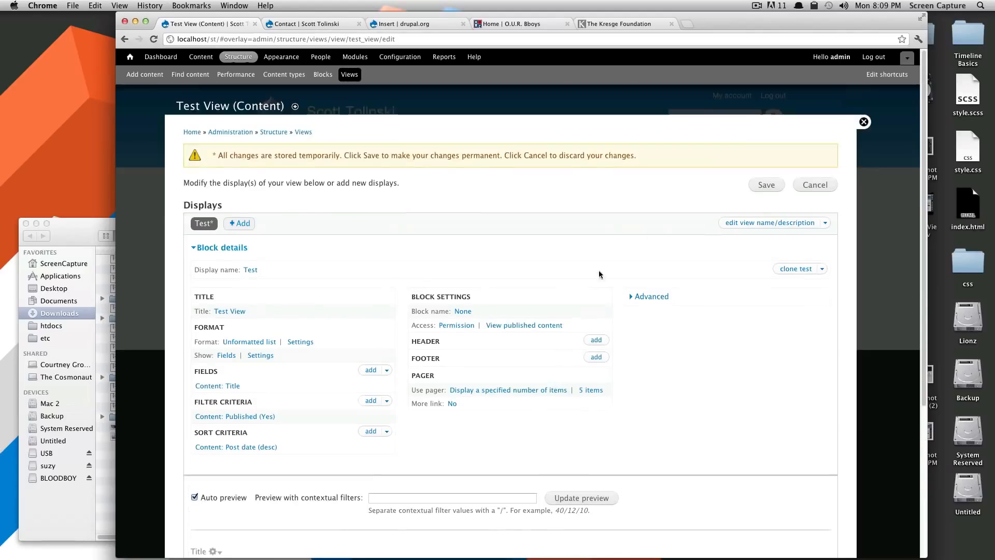
- Save the Test View, review its settings and content preview, and close the view editor
left_click(775, 188)
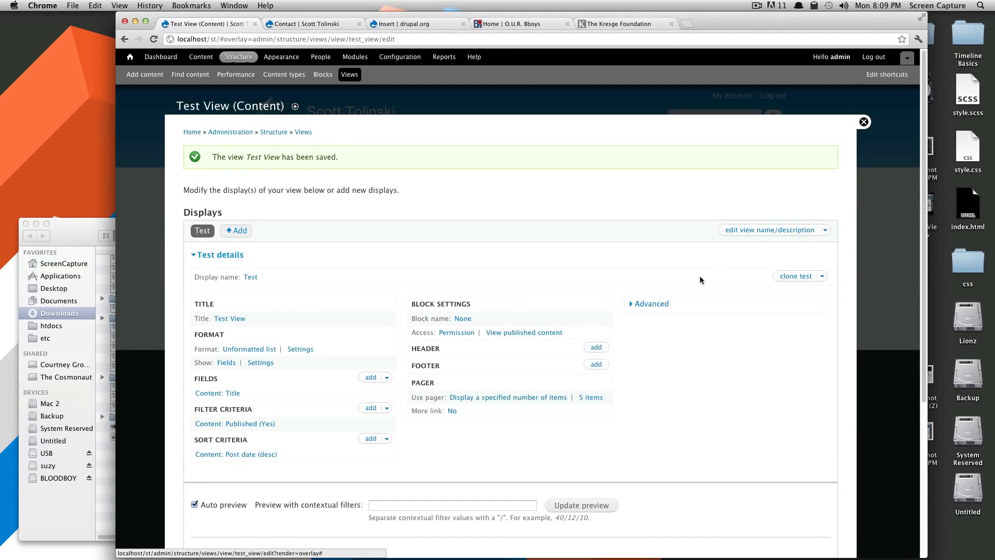
scroll(660, 305, "down", 9)
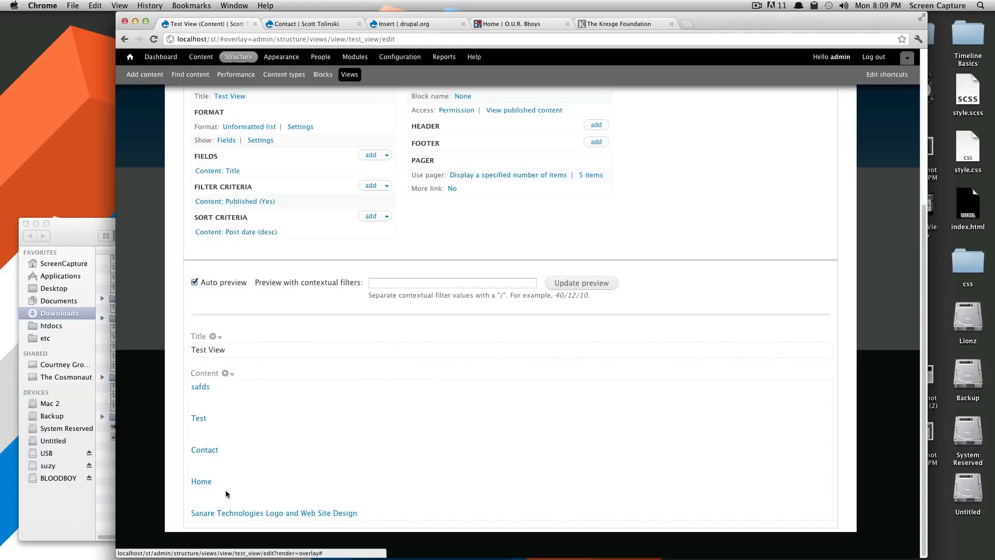
scroll(359, 343, "up", 9)
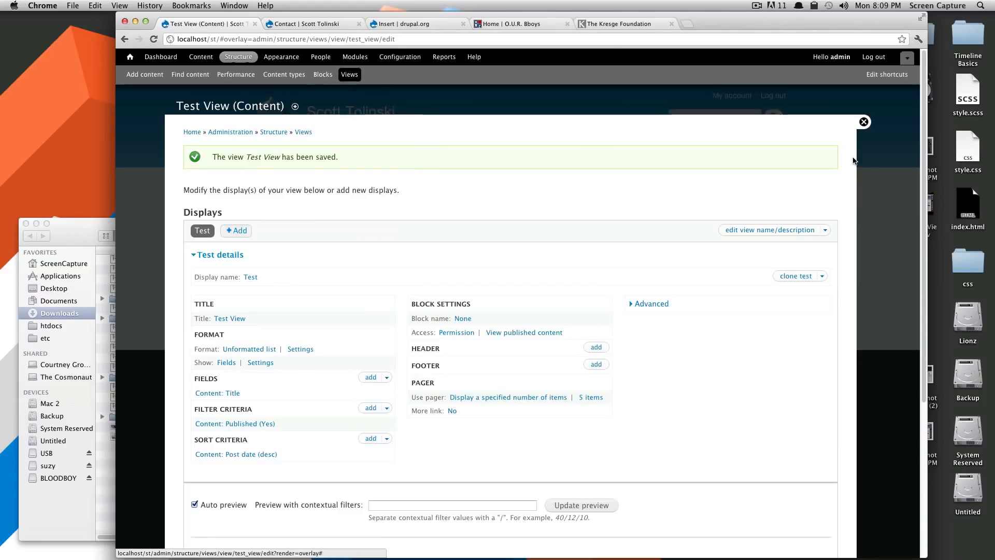
scroll(591, 342, "down", 9)
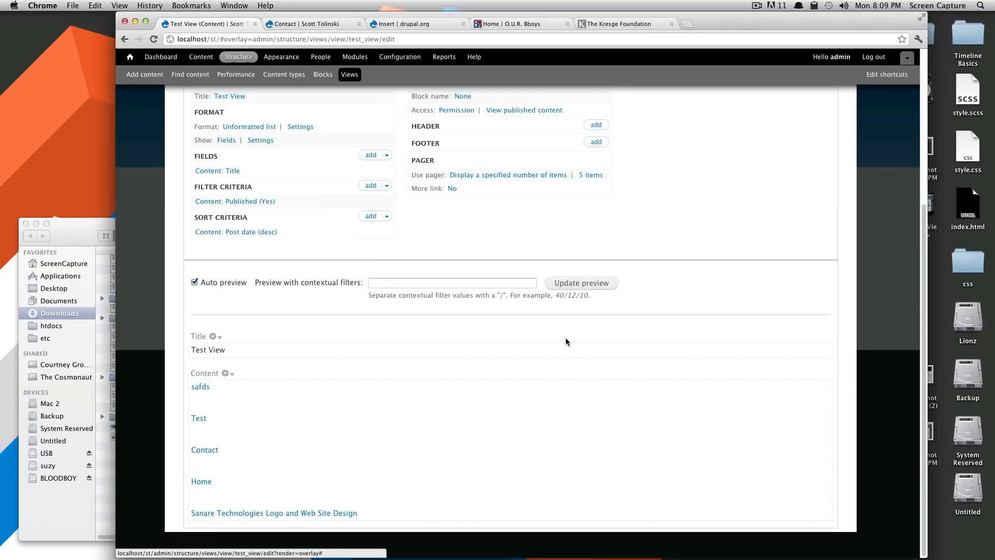
scroll(565, 340, "up", 9)
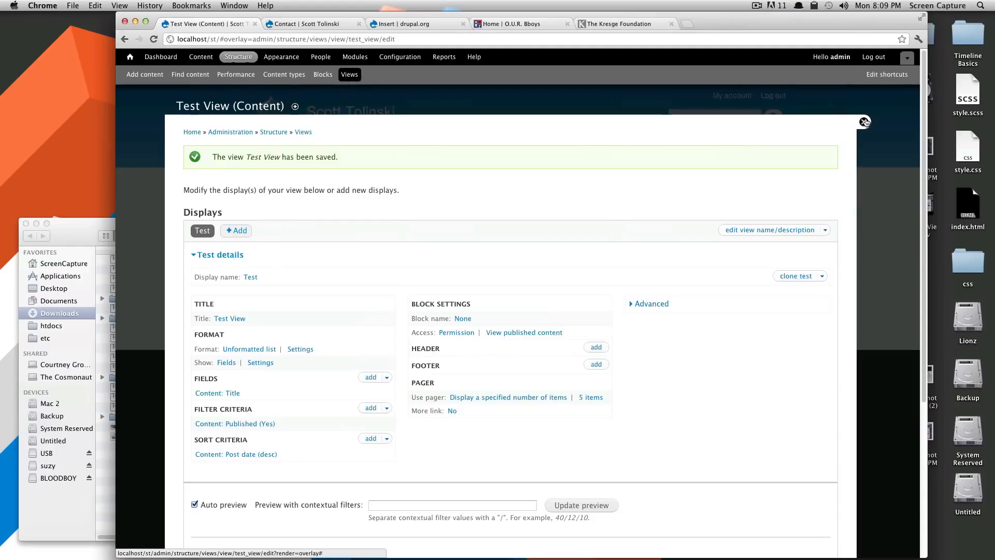
left_click(865, 123)
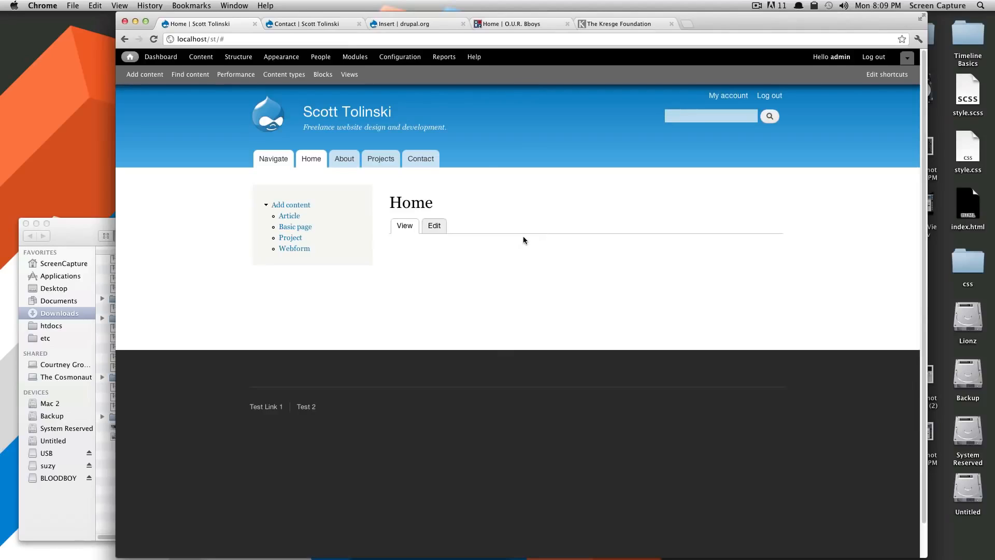
- Assign the disabled "View: Test View: Test" block to the Sidebar first region of the Bartik theme and save the blocks
left_click(331, 75)
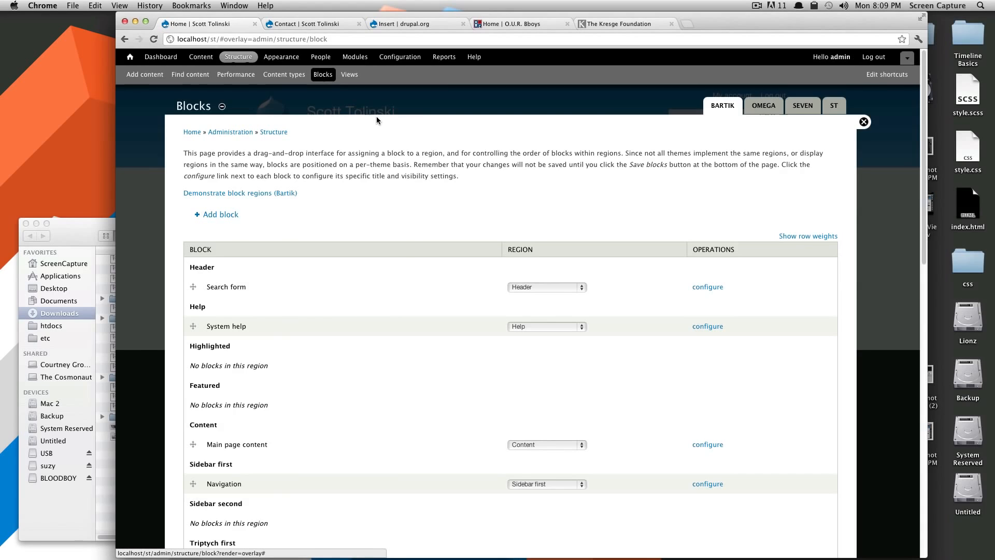
scroll(400, 296, "down", 15)
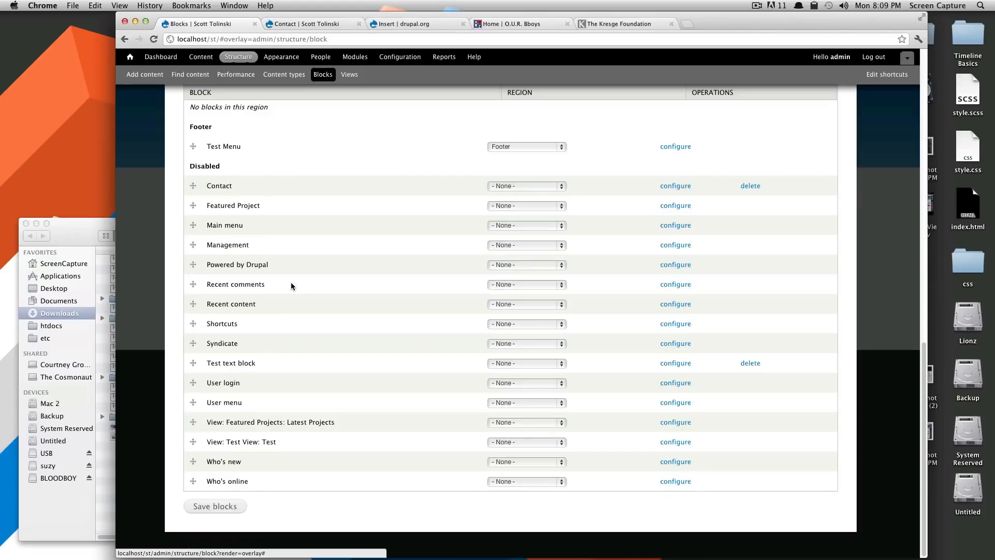
double_click(213, 444)
left_click_drag(244, 444, 268, 445)
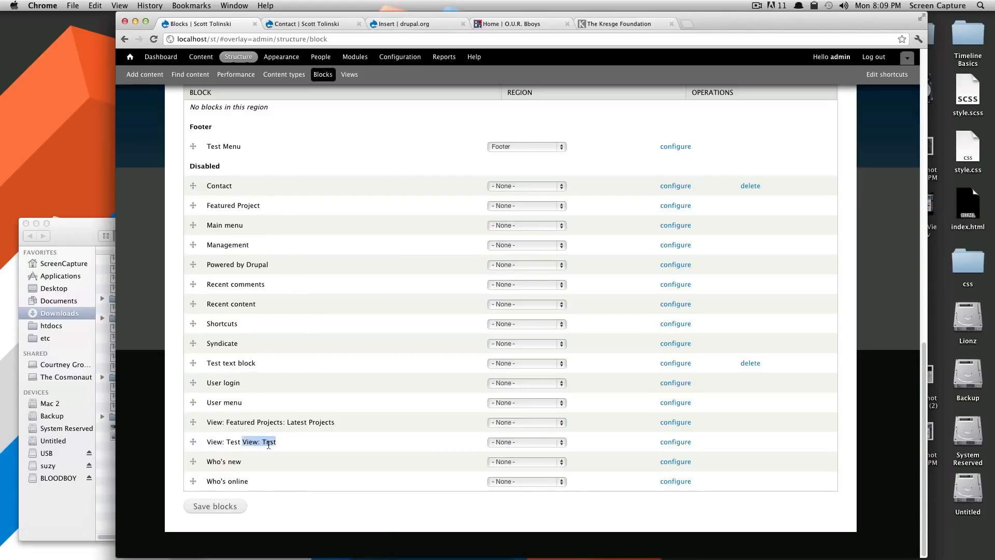
left_click(286, 444)
left_click(546, 444)
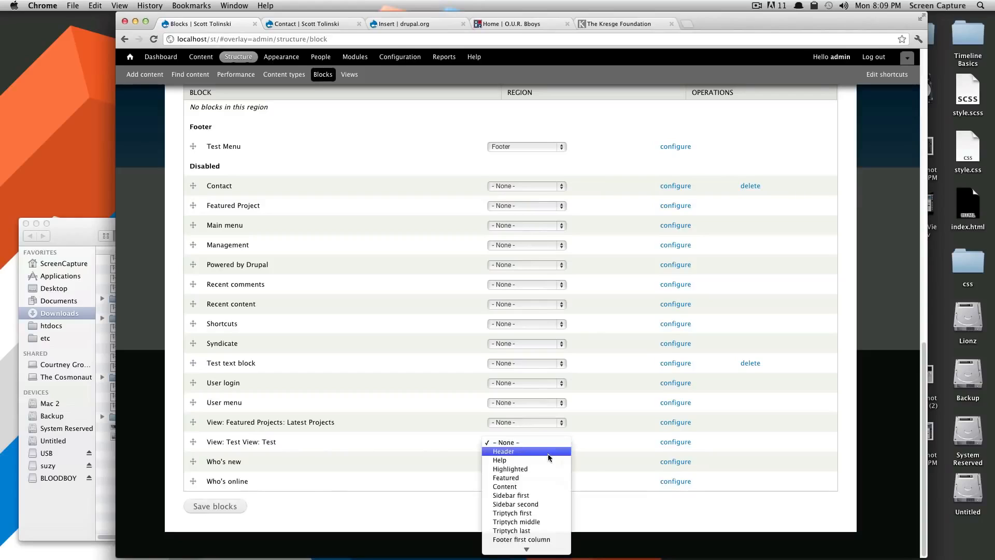
left_click(546, 486)
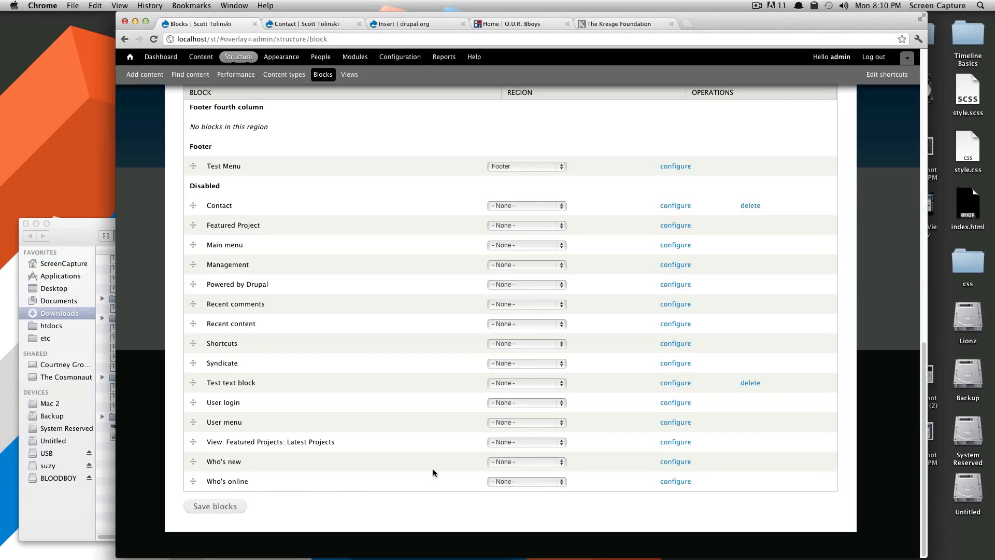
scroll(435, 469, "up", 15)
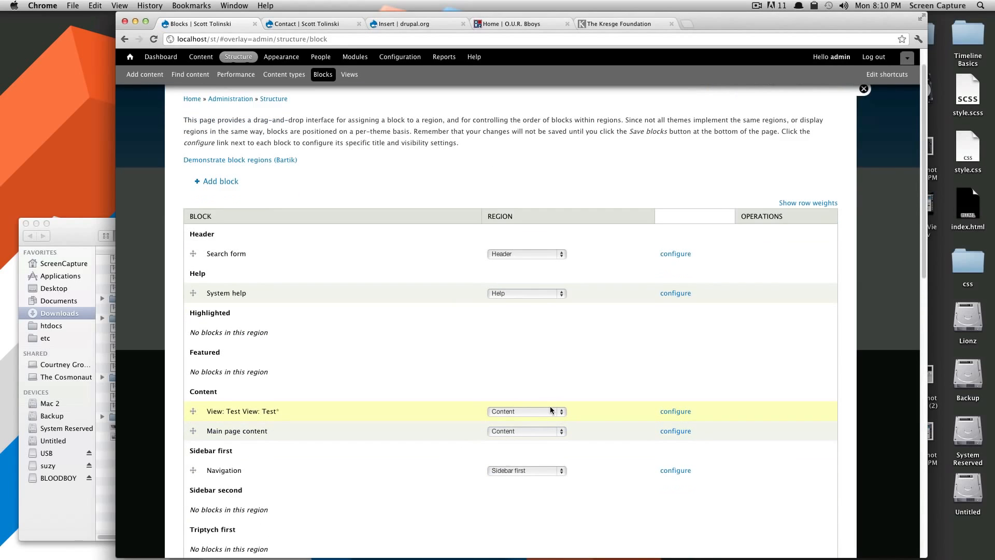
left_click(525, 441)
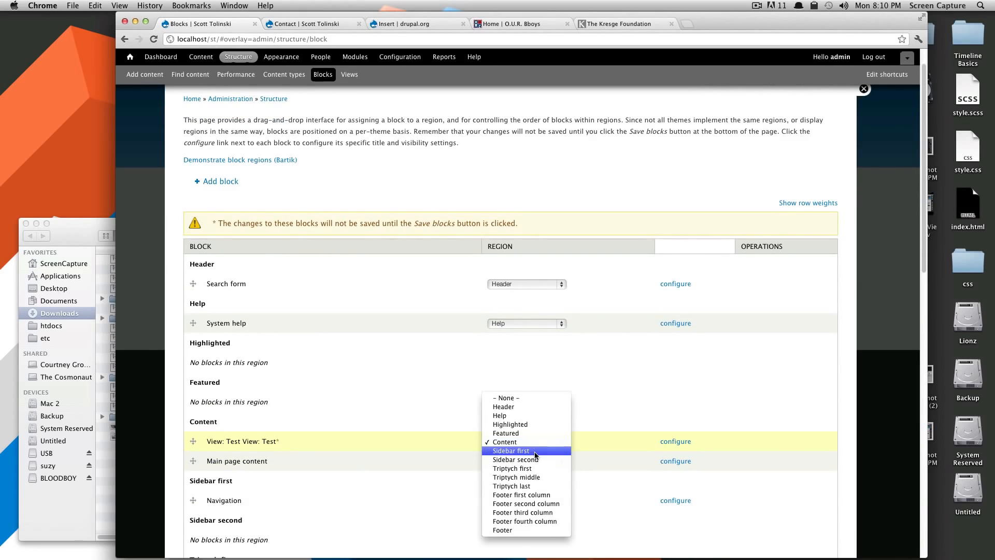
left_click(535, 451)
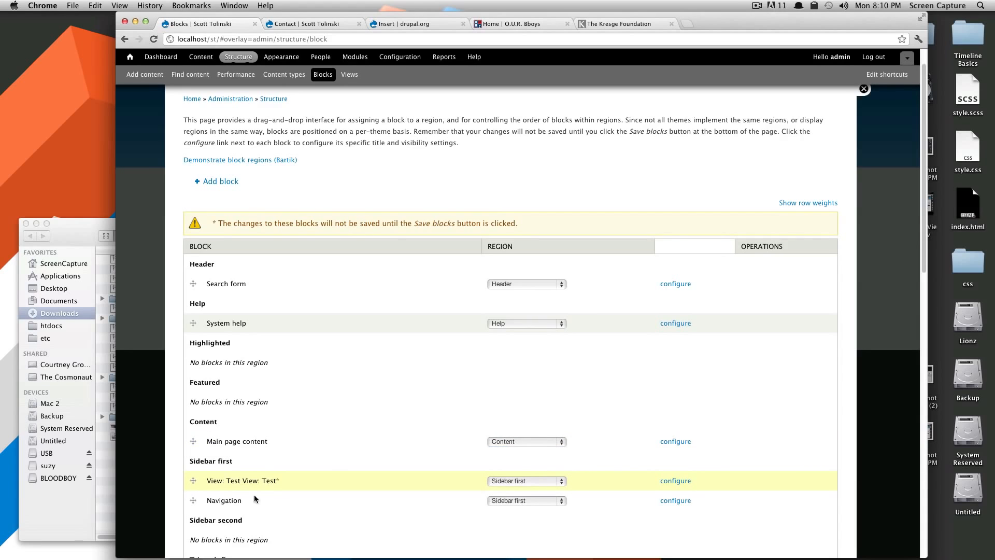
scroll(254, 495, "down", 15)
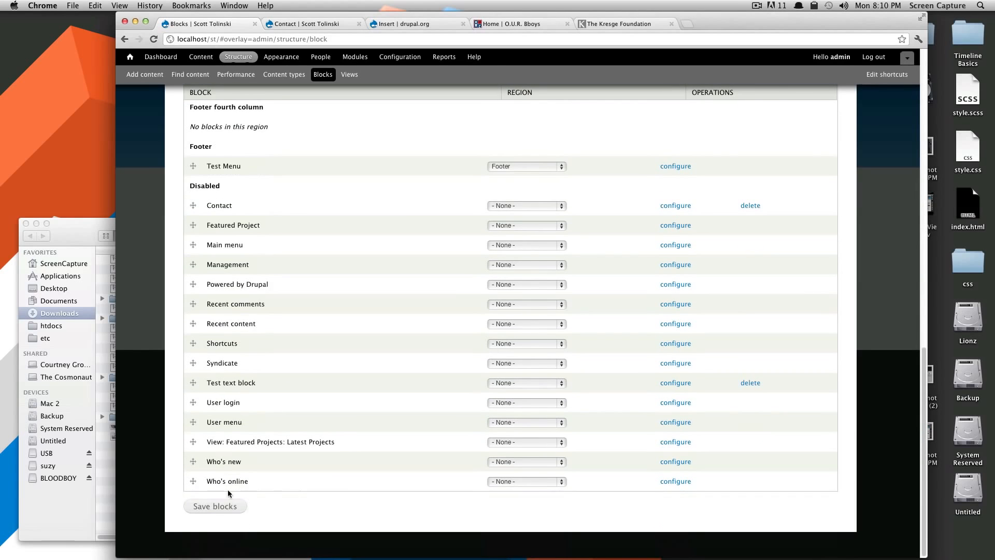
left_click(226, 507)
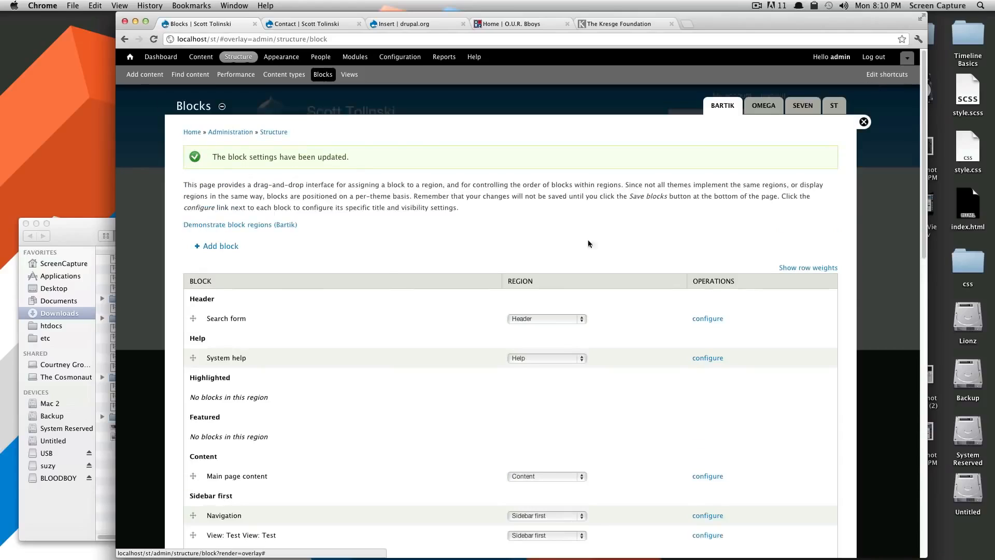
- Return to the site's home page and inspect the Test View block in the sidebar
left_click(863, 122)
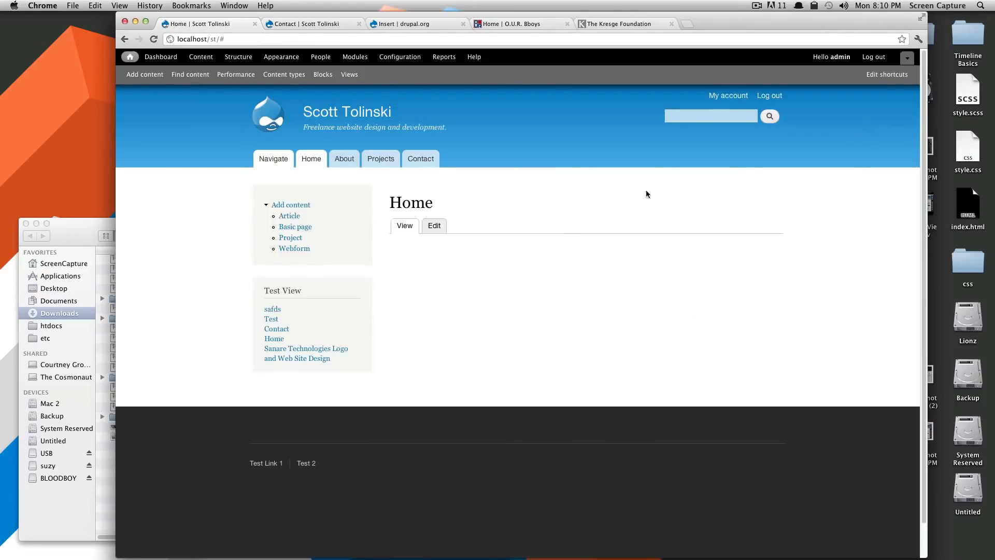
mouse_move(269, 294)
left_mouse_down()
mouse_move(310, 294)
mouse_move(251, 292)
left_mouse_up()
left_click(296, 288)
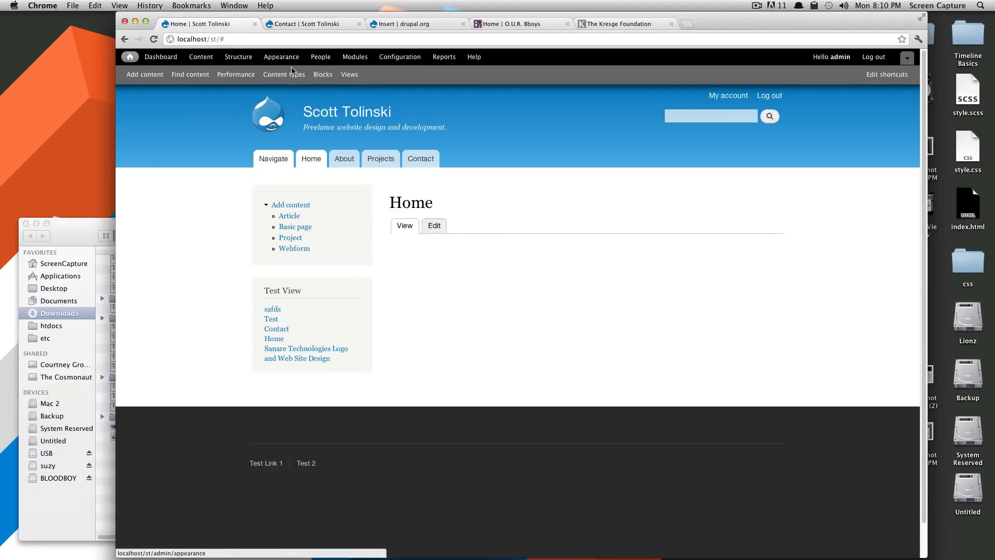
- Reorder the Sidebar first region so "View: Test View: Test" sits above Navigation, and save the blocks
left_click(322, 75)
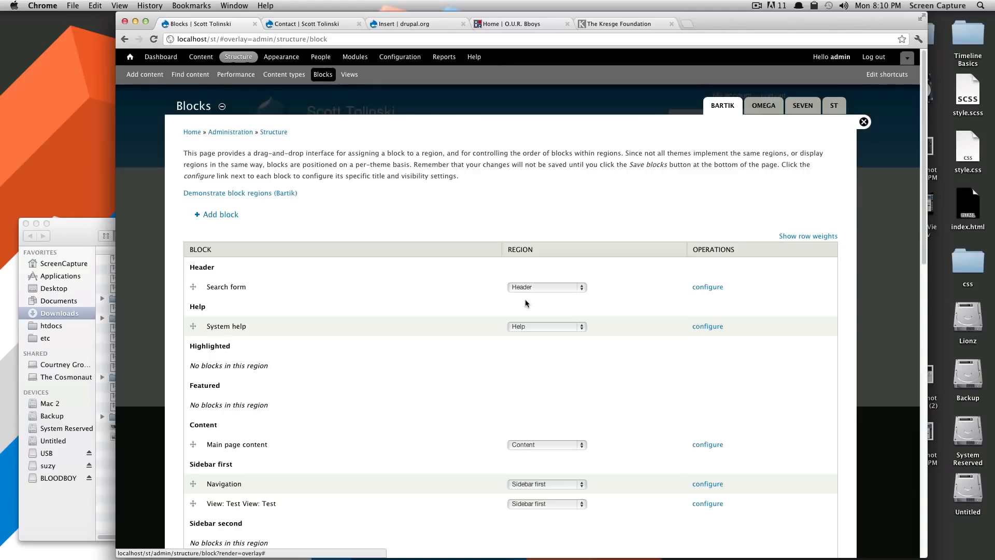
scroll(527, 303, "down", 3)
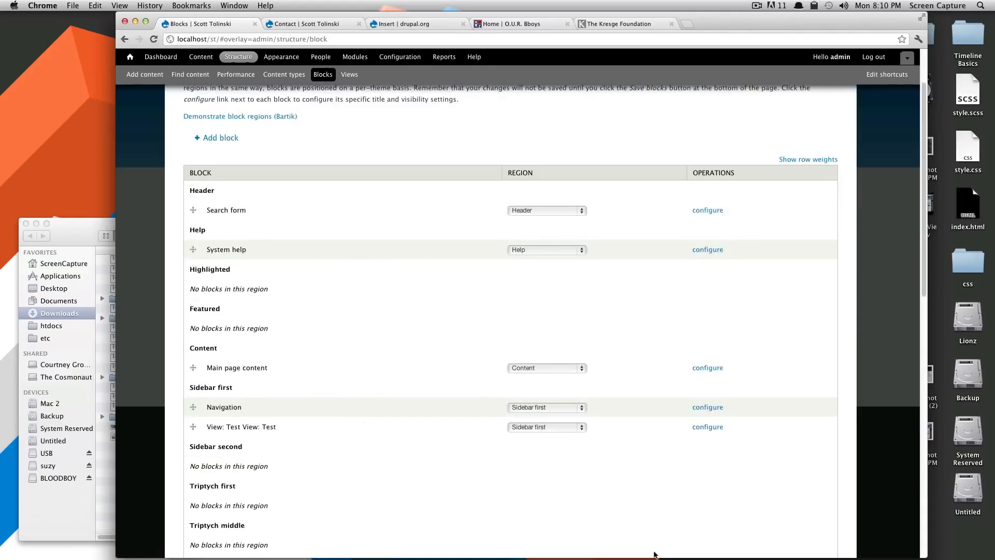
scroll(614, 456, "down", 4)
scroll(398, 518, "down", 4)
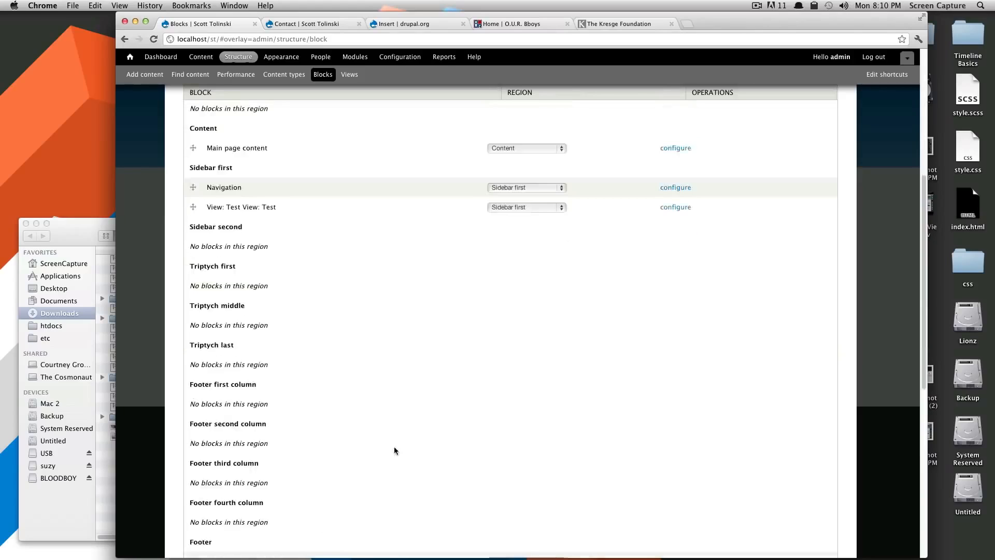
scroll(389, 441, "up", 4)
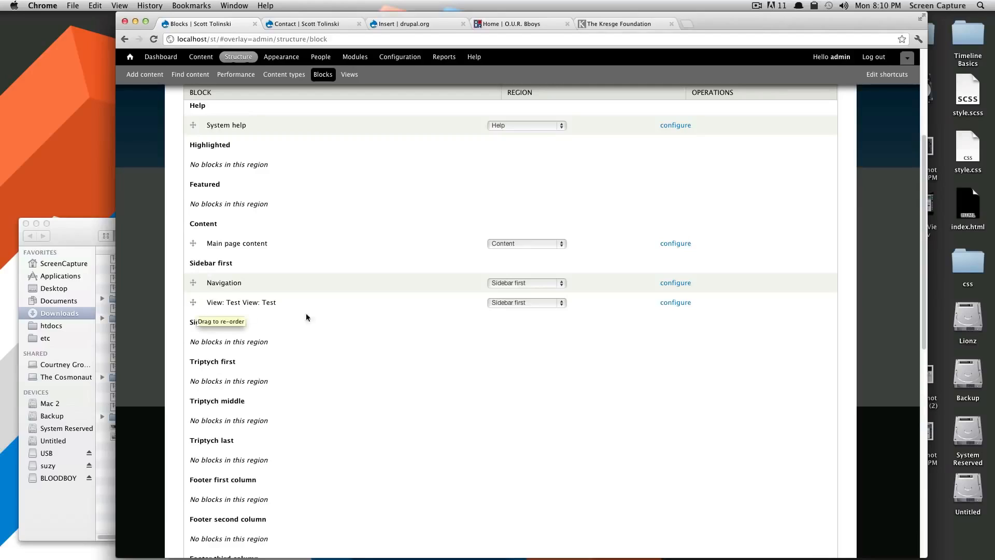
left_click_drag(193, 302, 193, 282)
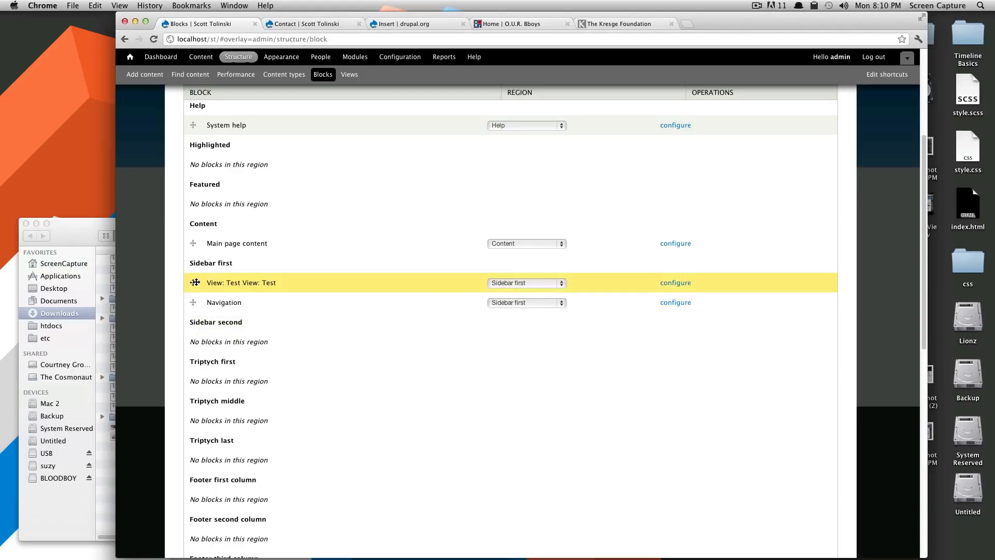
scroll(287, 342, "down", 10)
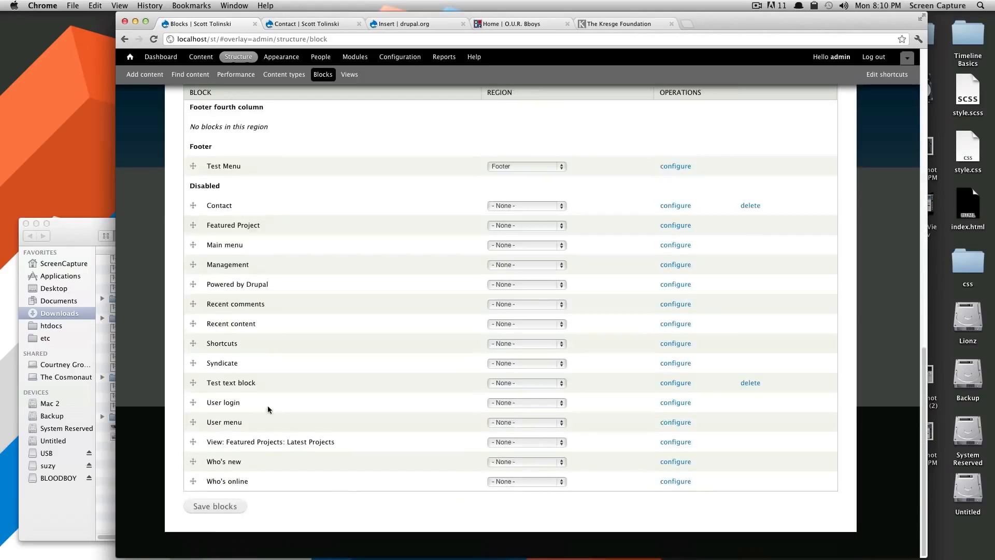
left_click(222, 511)
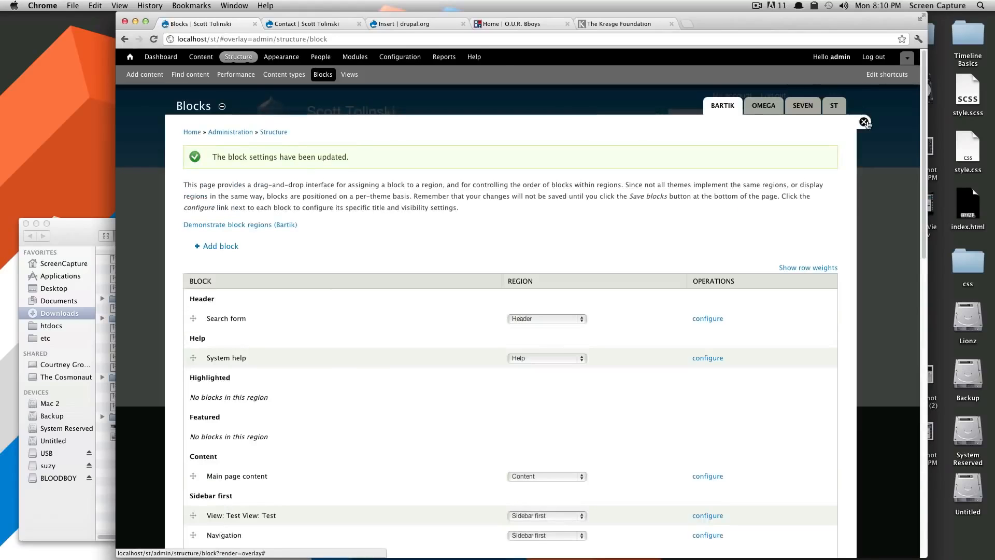
- Close the block administration and check the order of the sidebar blocks on the home page
left_click(863, 121)
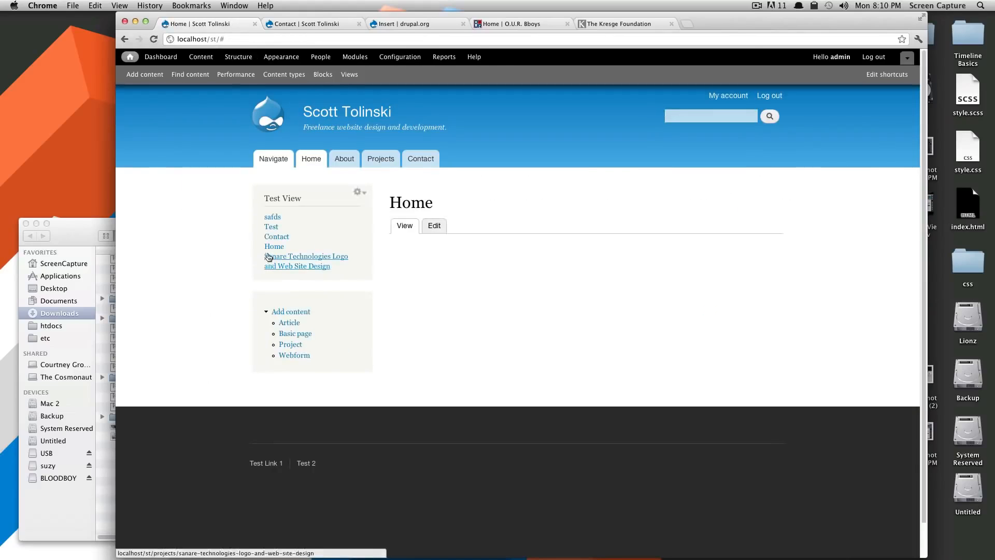
left_click_drag(373, 266, 272, 197)
left_click(396, 281)
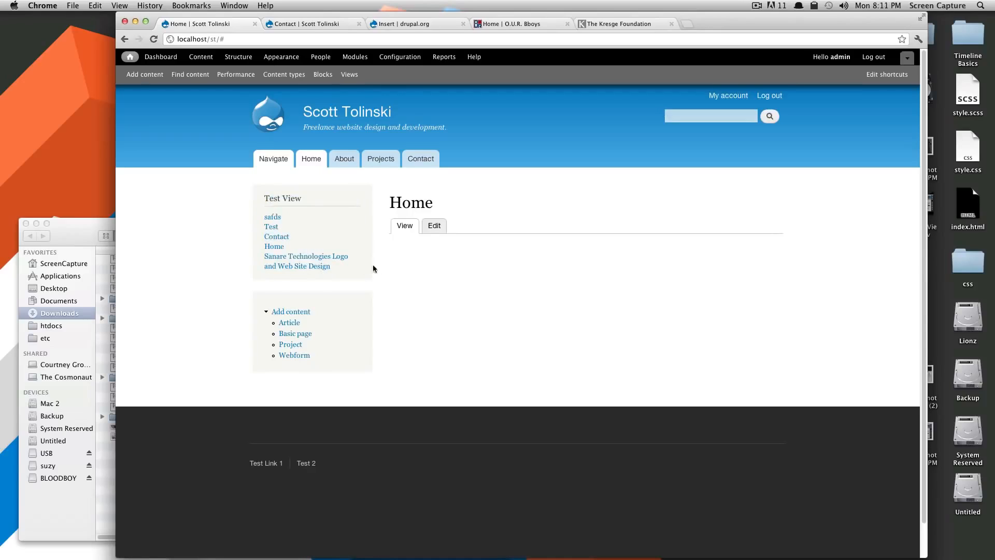